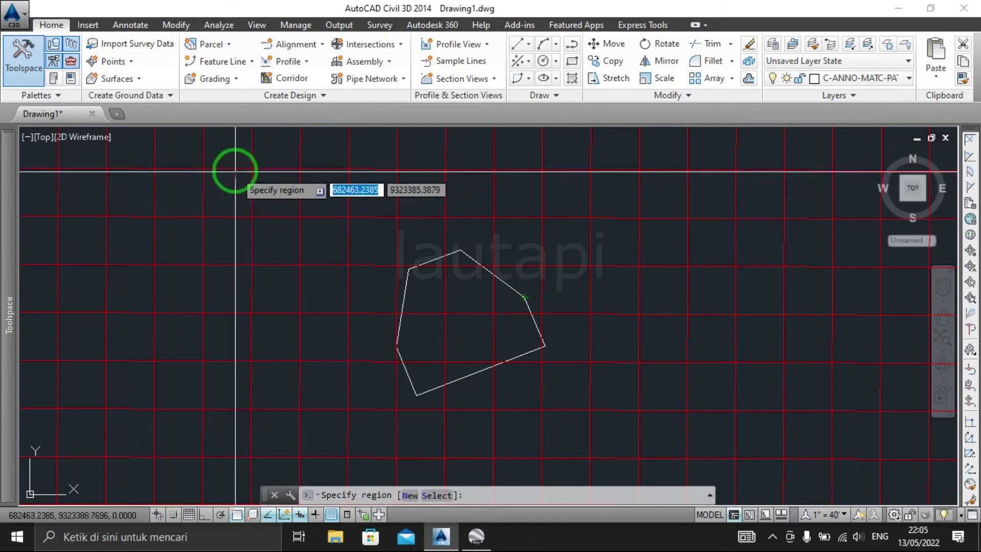
Step: Pick the above-left and below-right corners around the terminal polygon to fetch Google satellite tiles
{"action": "left_click", "coordinate": [237, 184]}
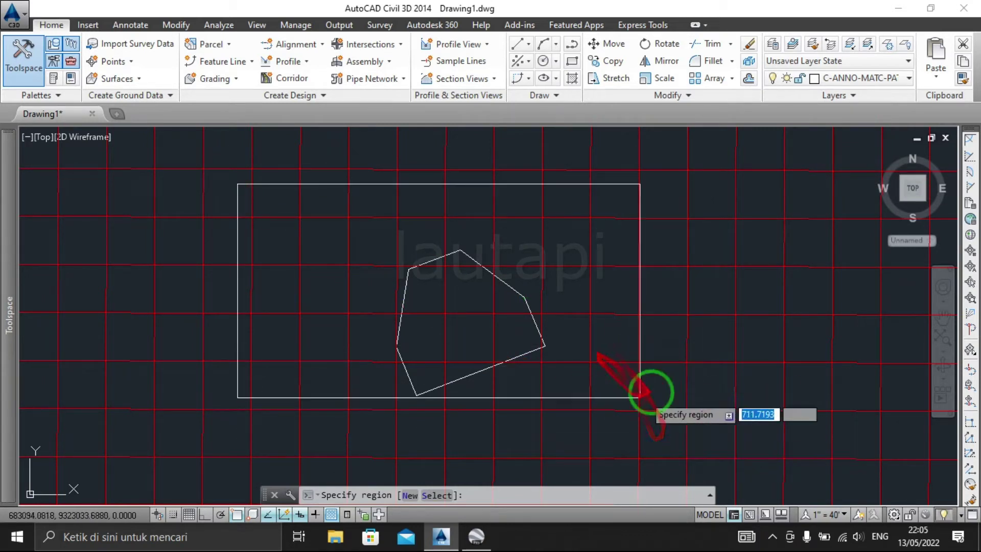
{"action": "left_click", "coordinate": [716, 442]}
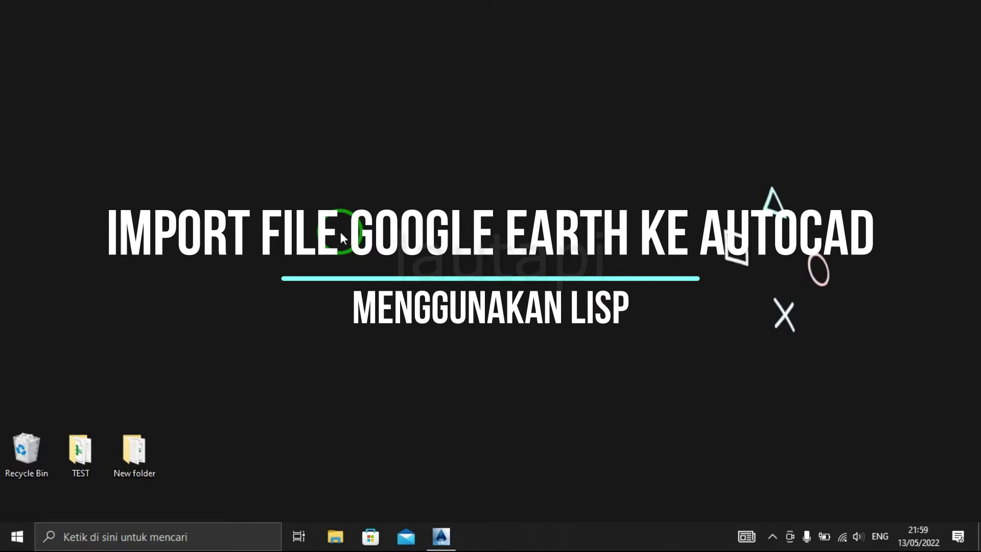
Step: Refresh the desktop twice, then launch Google Earth Pro from the Start menu
{"action": "left_click", "coordinate": [340, 234]}
{"action": "right_click", "coordinate": [341, 234]}
{"action": "left_click", "coordinate": [306, 269]}
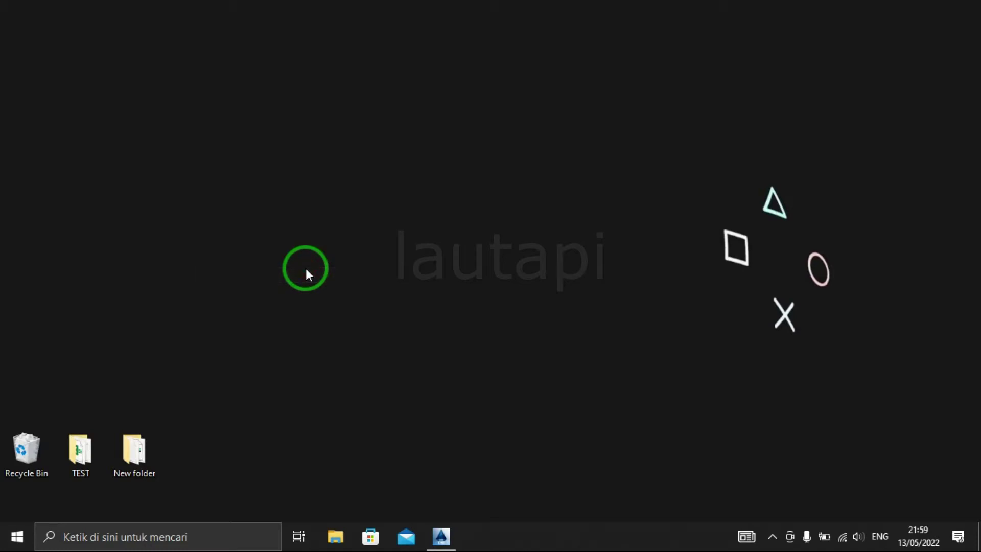
{"action": "right_click", "coordinate": [306, 268]}
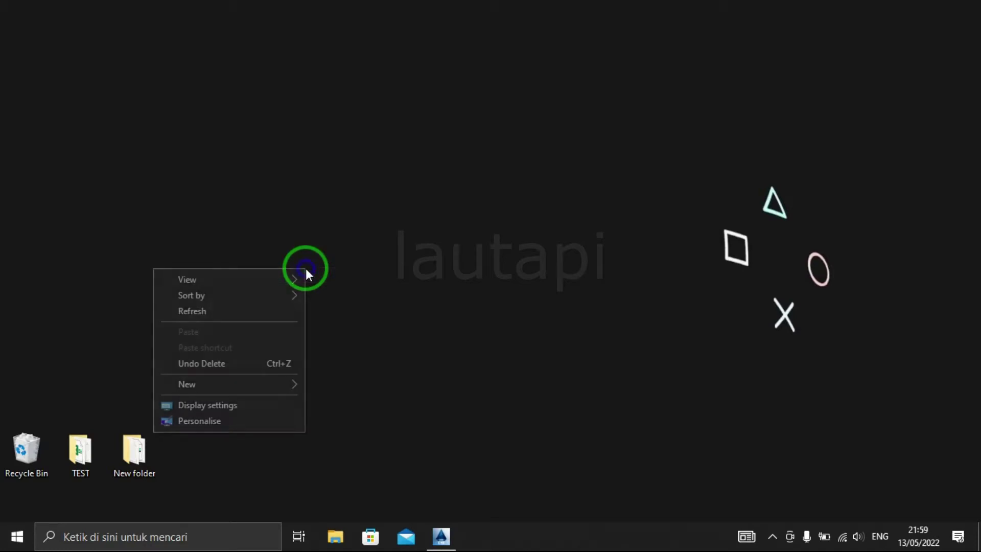
{"action": "left_click", "coordinate": [271, 313]}
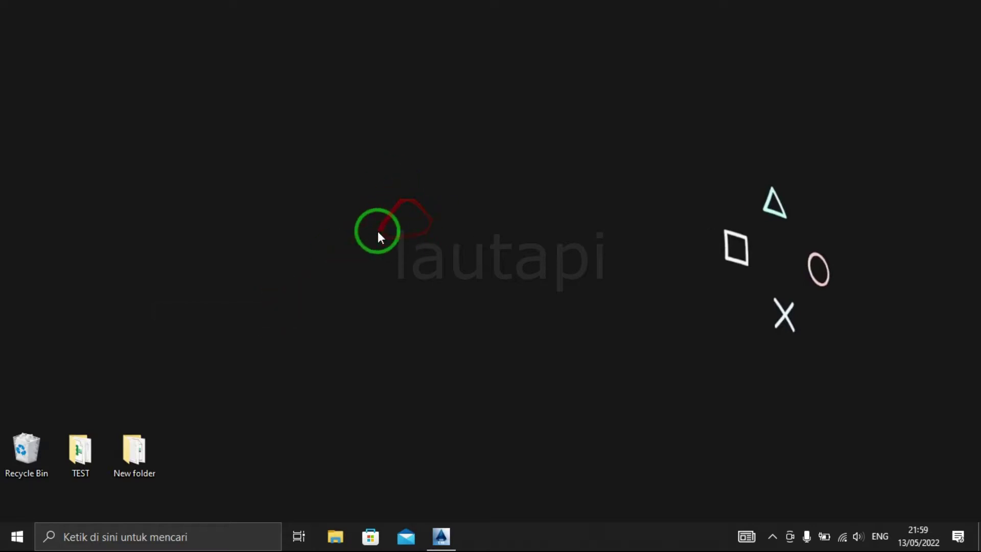
{"action": "left_click", "coordinate": [10, 540]}
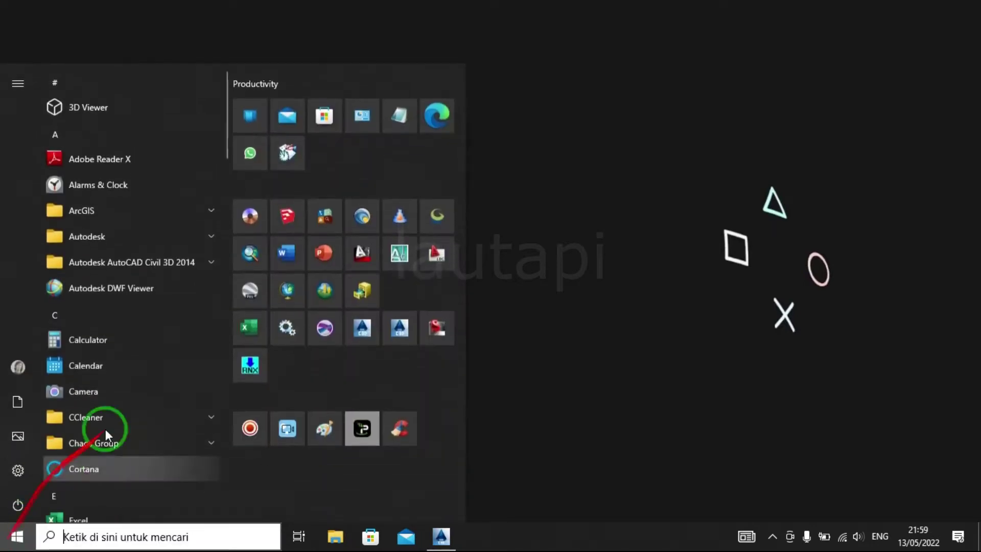
{"action": "left_click", "coordinate": [253, 296]}
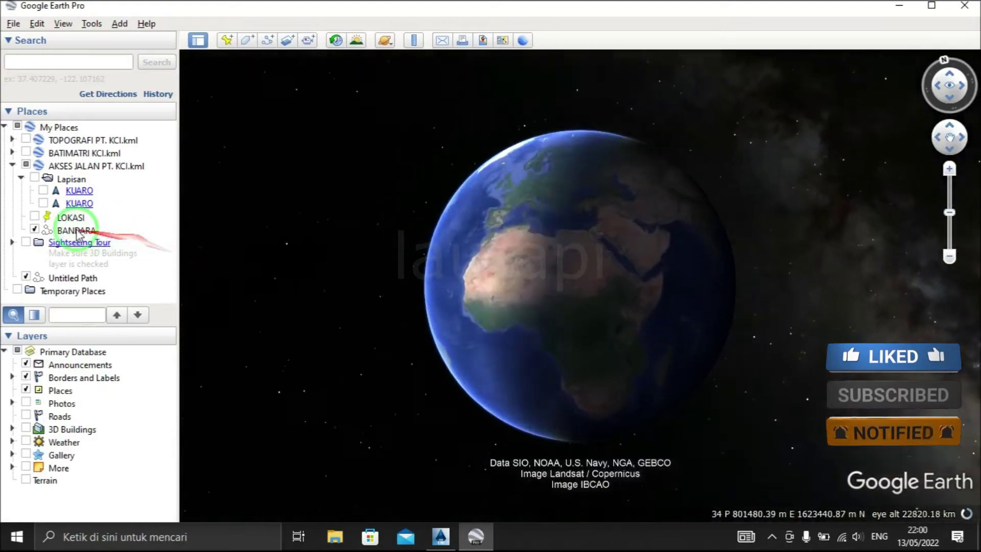
Step: Hide the old BANDARA path in Places and zoom in from the globe toward Java
{"action": "left_click", "coordinate": [34, 229]}
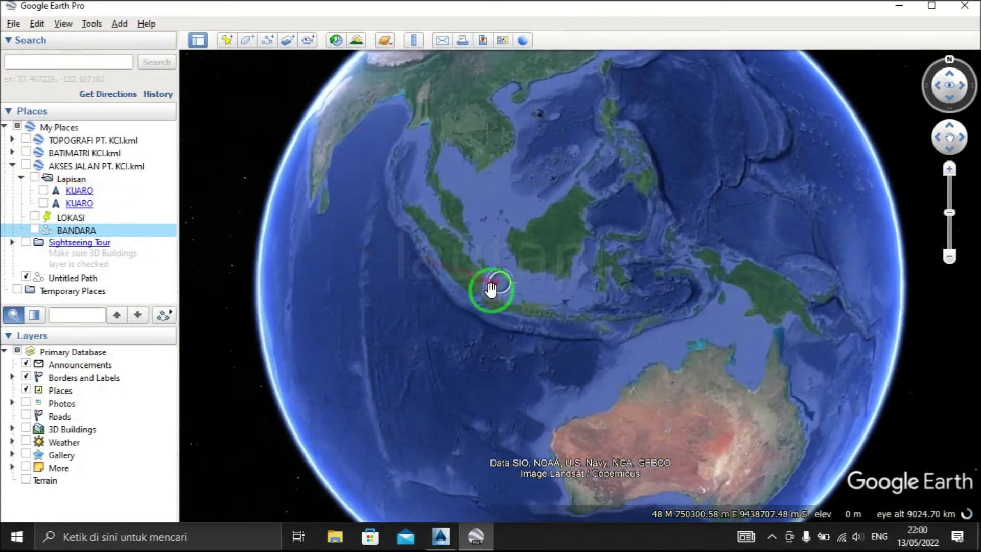
{"action": "scroll", "coordinate": [491, 286], "scroll_direction": "up", "scroll_amount": 5}
{"action": "scroll", "coordinate": [467, 298], "scroll_direction": "up", "scroll_amount": 2}
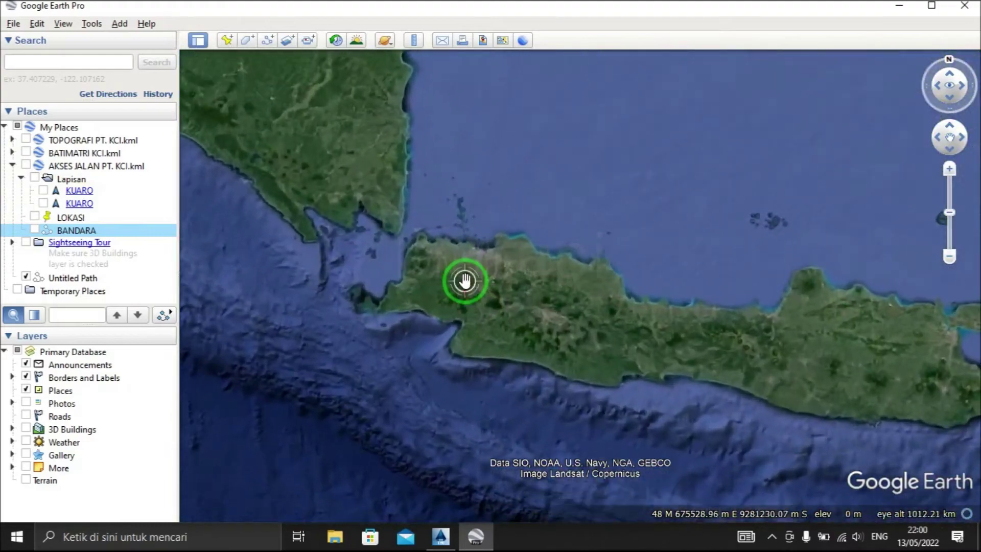
{"action": "scroll", "coordinate": [464, 279], "scroll_direction": "up", "scroll_amount": 2}
{"action": "scroll", "coordinate": [495, 244], "scroll_direction": "up", "scroll_amount": 2}
{"action": "scroll", "coordinate": [501, 241], "scroll_direction": "up", "scroll_amount": 1}
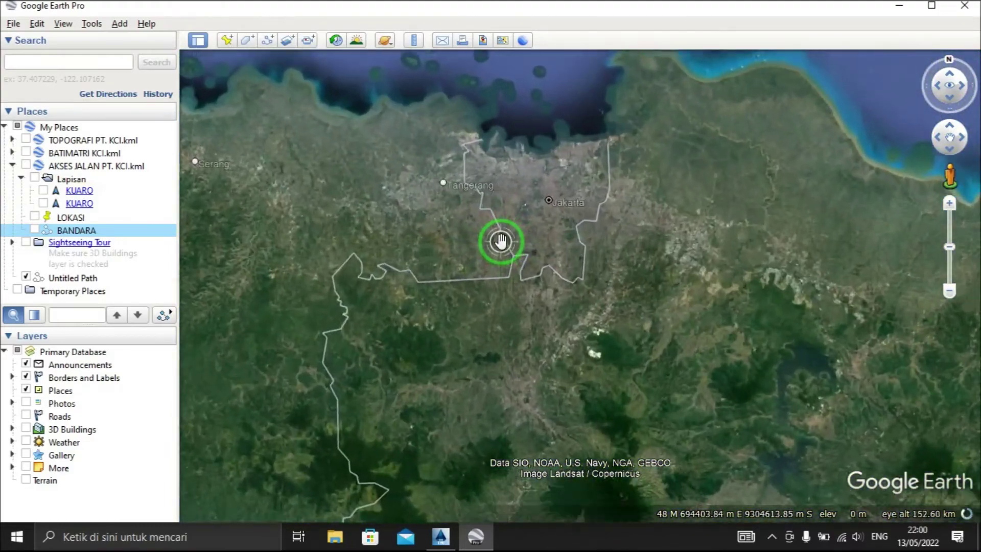
{"action": "scroll", "coordinate": [501, 241], "scroll_direction": "up", "scroll_amount": 2}
{"action": "scroll", "coordinate": [436, 205], "scroll_direction": "up", "scroll_amount": 2}
Step: Pan and zoom toward Soekarno-Hatta until the Terminal 2 piers fill the view
{"action": "left_click_drag", "start_coordinate": [436, 204], "coordinate": [474, 297]}
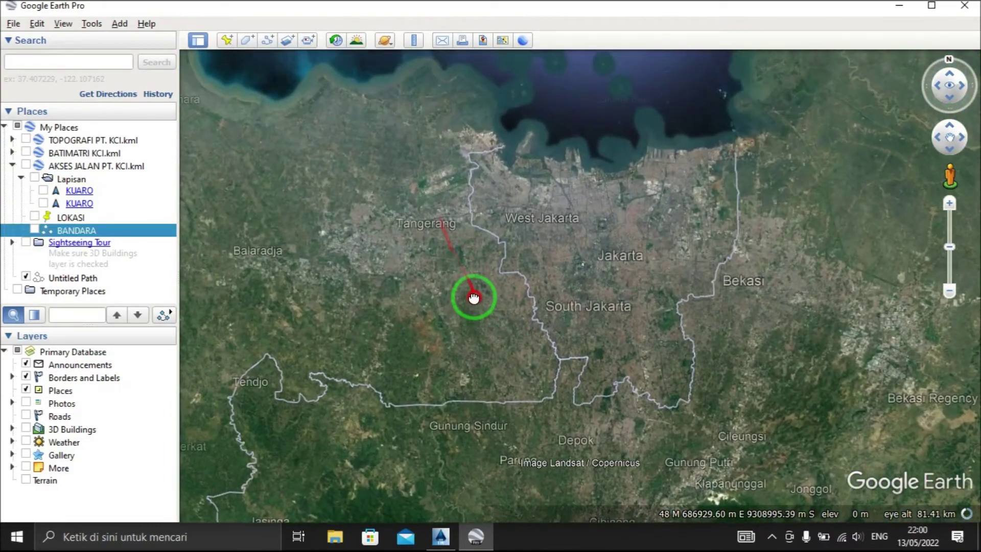
{"action": "scroll", "coordinate": [438, 162], "scroll_direction": "up", "scroll_amount": 2}
{"action": "scroll", "coordinate": [465, 136], "scroll_direction": "up", "scroll_amount": 2}
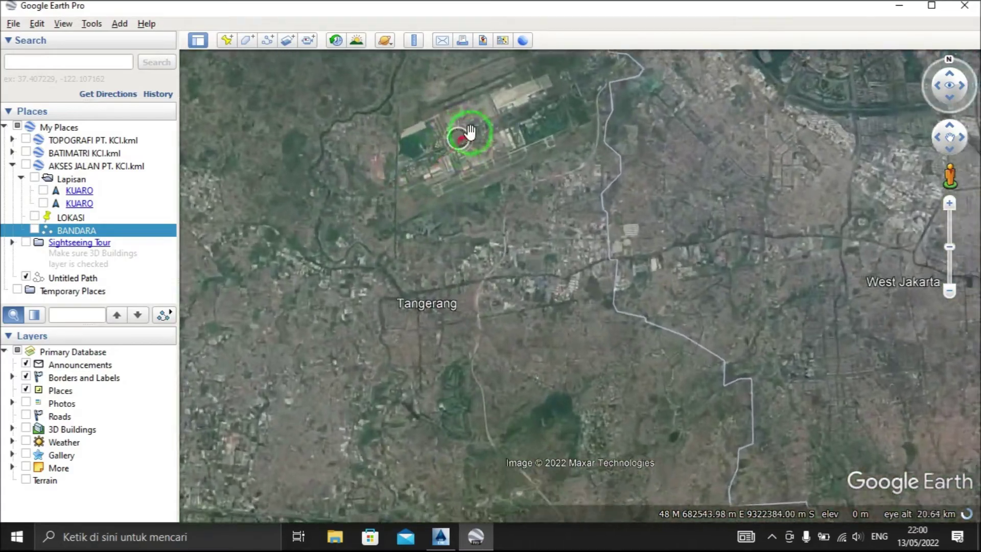
{"action": "left_click_drag", "start_coordinate": [465, 136], "coordinate": [480, 246]}
{"action": "scroll", "coordinate": [480, 247], "scroll_direction": "up", "scroll_amount": 2}
{"action": "scroll", "coordinate": [438, 236], "scroll_direction": "up", "scroll_amount": 2}
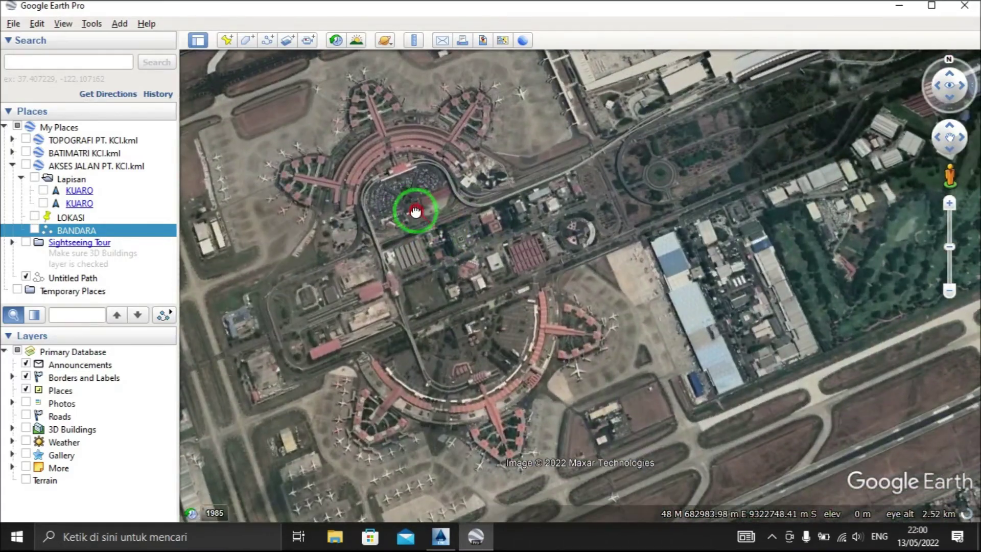
{"action": "left_click_drag", "start_coordinate": [410, 213], "coordinate": [482, 388]}
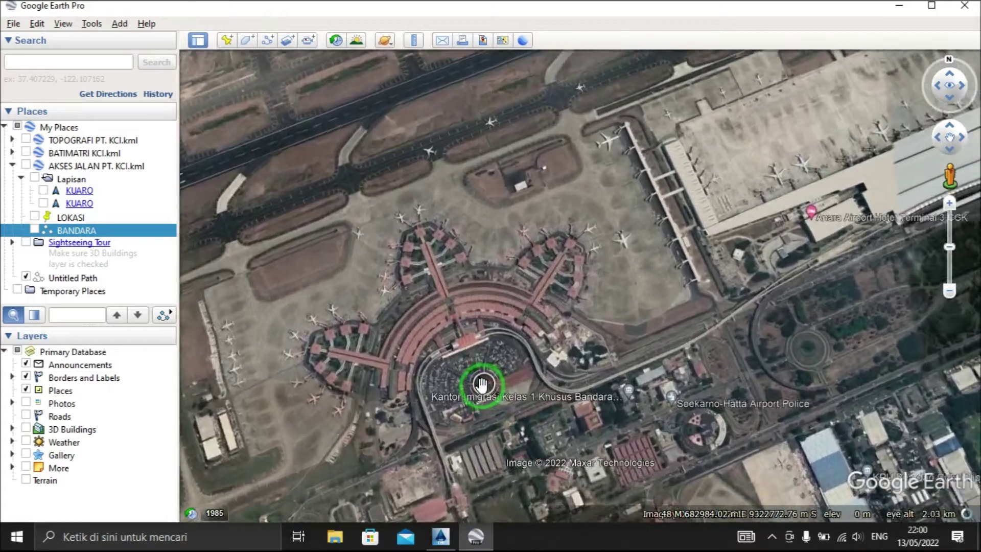
{"action": "scroll", "coordinate": [443, 344], "scroll_direction": "up", "scroll_amount": 2}
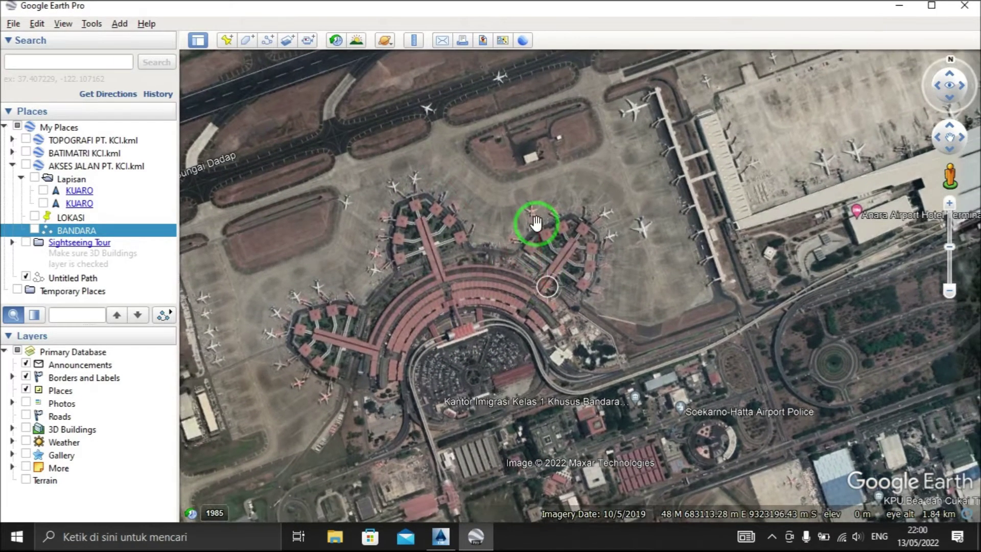
{"action": "scroll", "coordinate": [423, 324], "scroll_direction": "up", "scroll_amount": 2}
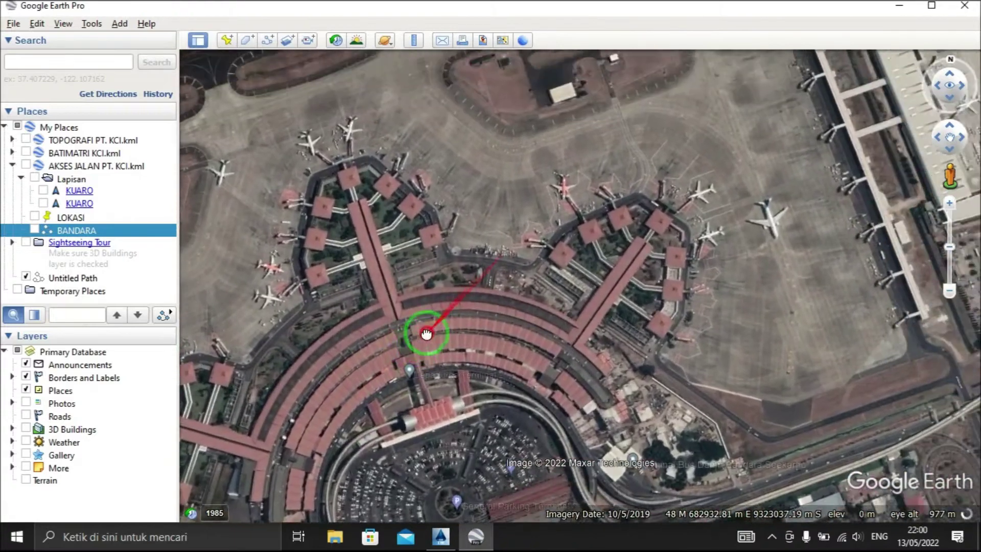
{"action": "left_click_drag", "start_coordinate": [427, 329], "coordinate": [565, 298]}
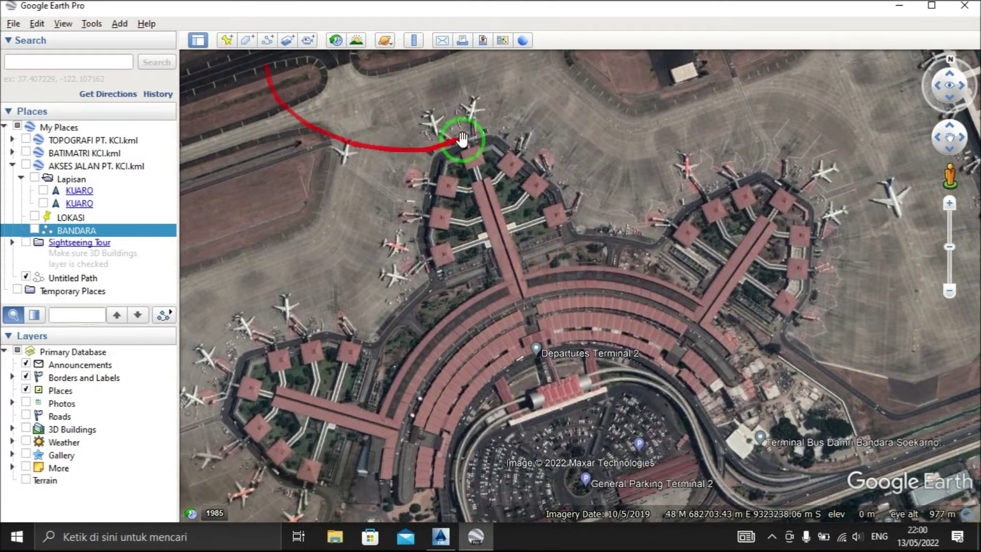
Step: Add a new path tracing the outline of Terminal 2's left pier, provisionally named BANDRA
{"action": "left_click", "coordinate": [266, 49]}
{"action": "mouse_move", "coordinate": [439, 35]}
{"action": "left_mouse_down"}
{"action": "mouse_move", "coordinate": [92, 110]}
{"action": "mouse_move", "coordinate": [62, 83]}
{"action": "left_mouse_up"}
{"action": "scroll", "coordinate": [557, 256], "scroll_direction": "up", "scroll_amount": 2}
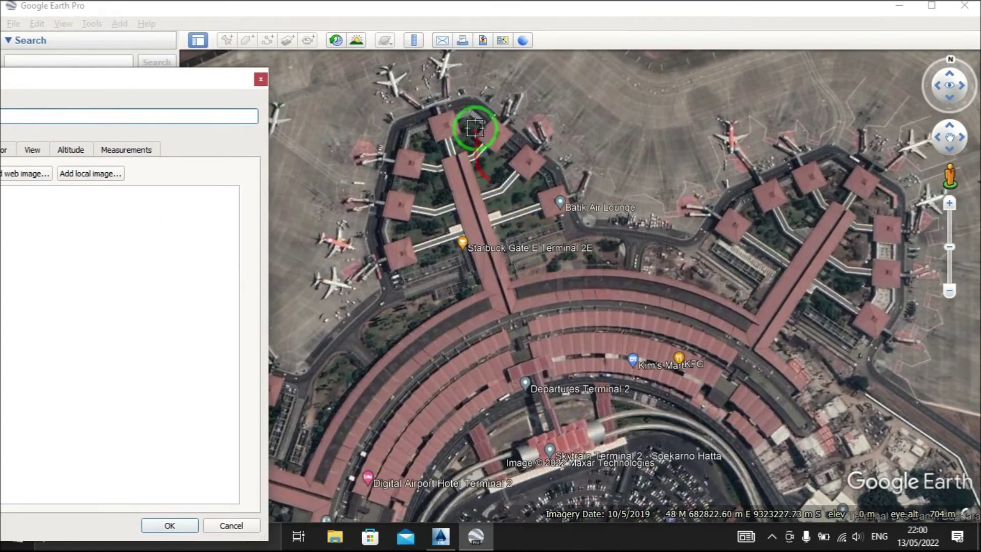
{"action": "left_click", "coordinate": [469, 97]}
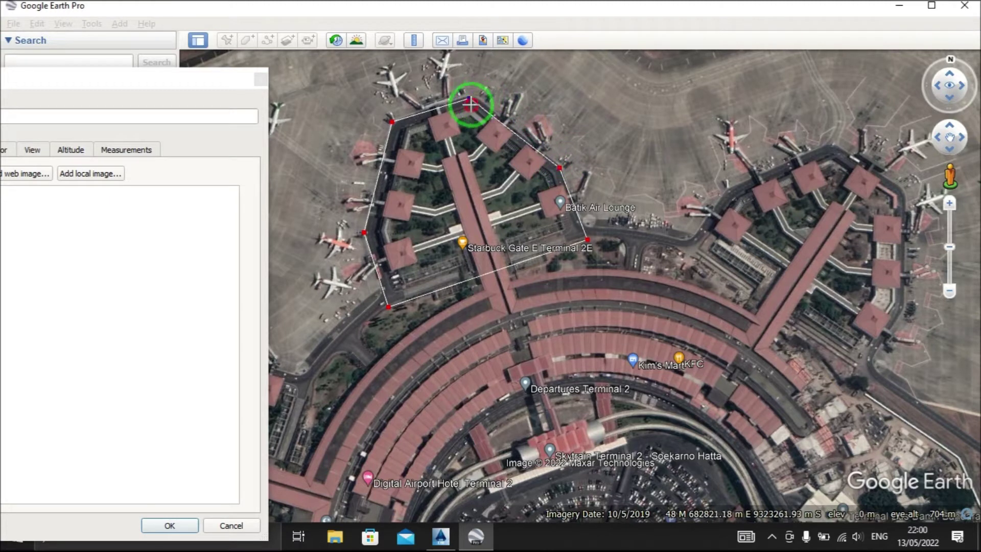
{"action": "mouse_move", "coordinate": [511, 126]}
{"action": "left_mouse_down"}
{"action": "mouse_move", "coordinate": [220, 105]}
{"action": "mouse_move", "coordinate": [786, 66]}
{"action": "left_mouse_up"}
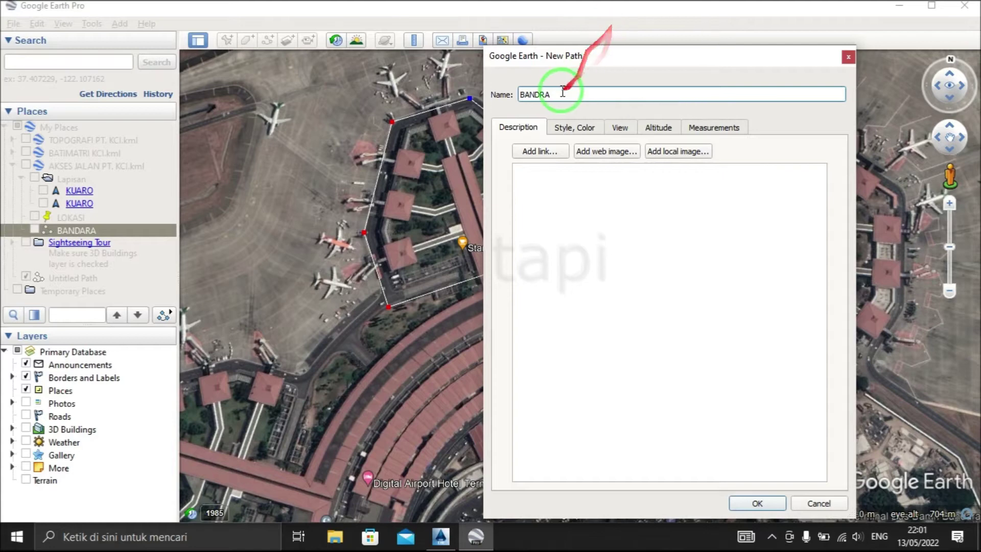
Step: Finish the path as BANDARA and save it to the Desktop in Kml (*.kml) format
{"action": "type", "text": "A"}
{"action": "left_click", "coordinate": [775, 507]}
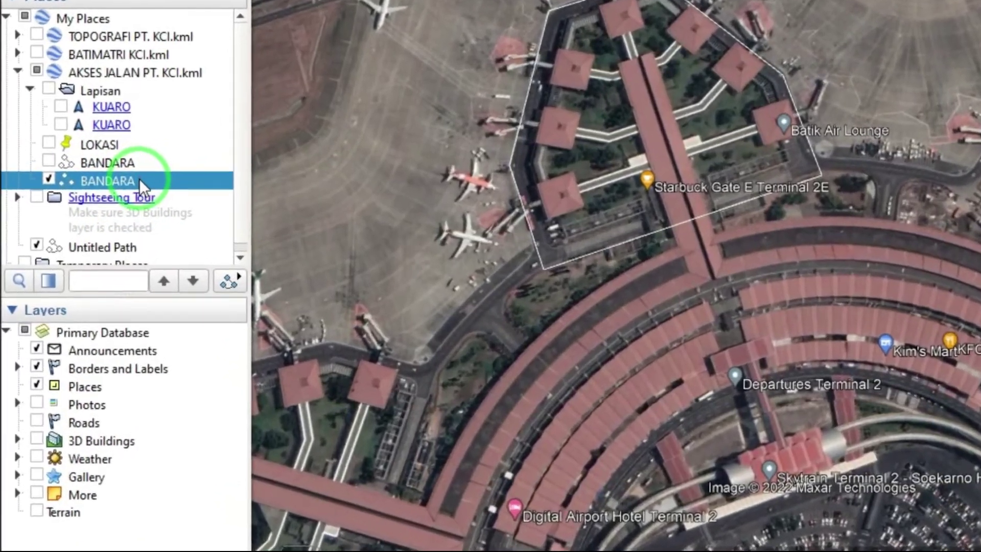
{"action": "right_click", "coordinate": [100, 242]}
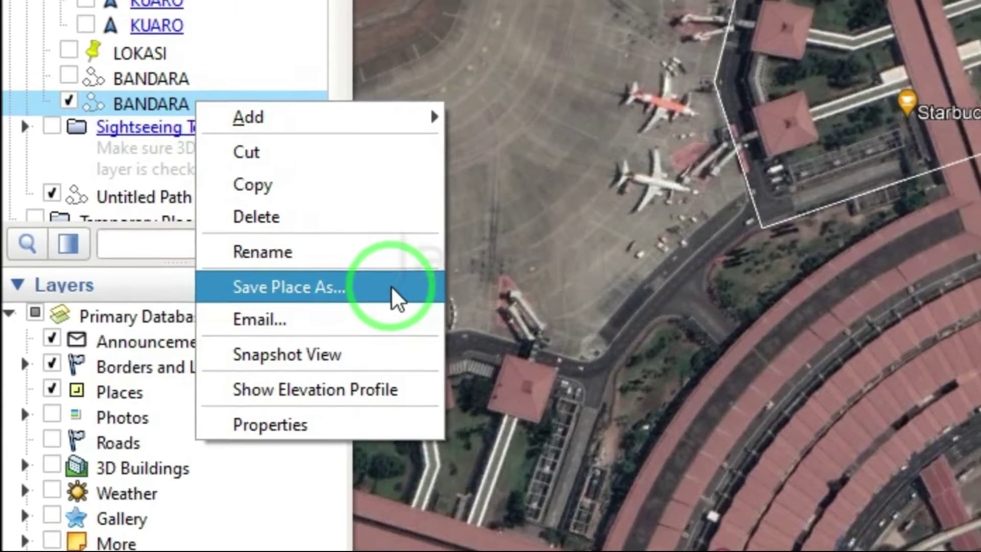
{"action": "left_click", "coordinate": [394, 276]}
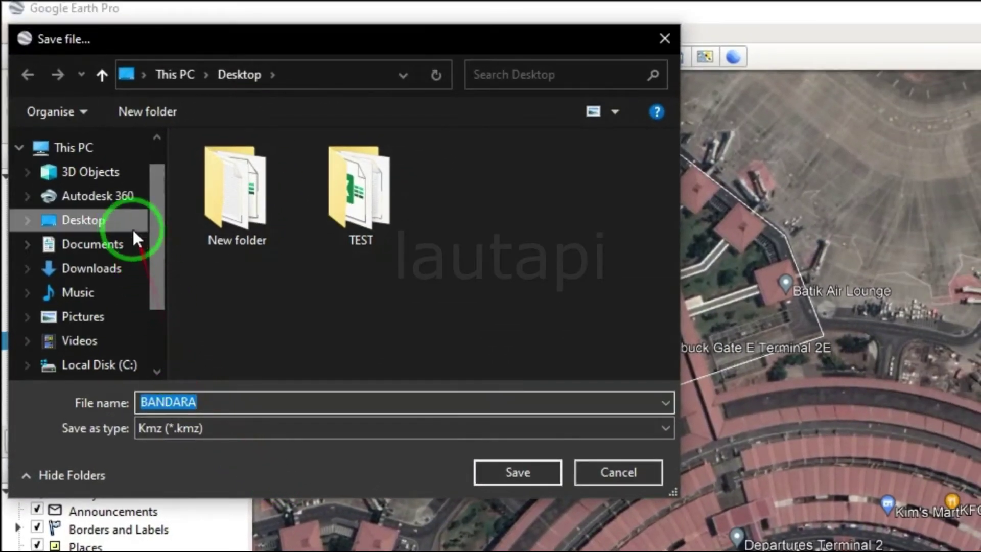
{"action": "left_click", "coordinate": [128, 224]}
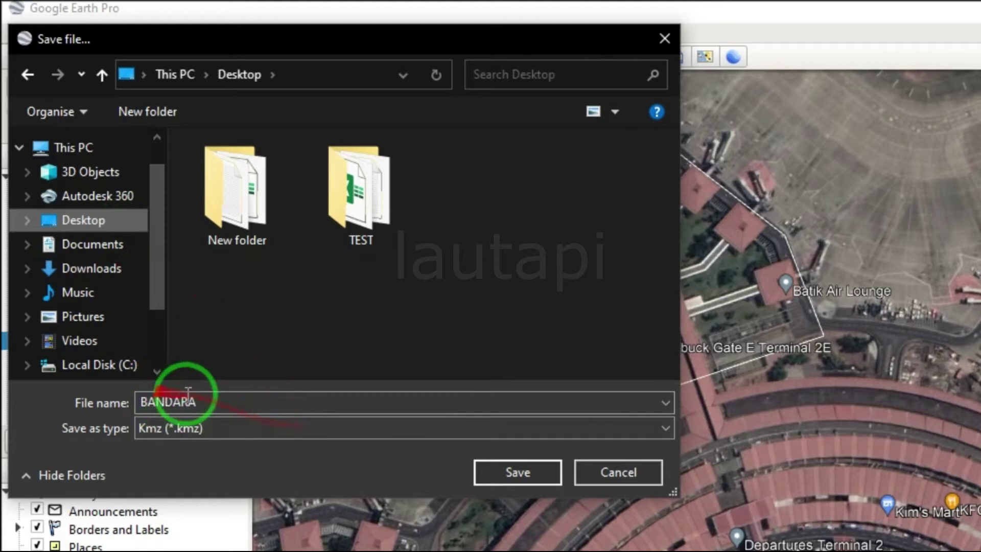
{"action": "left_click", "coordinate": [197, 428]}
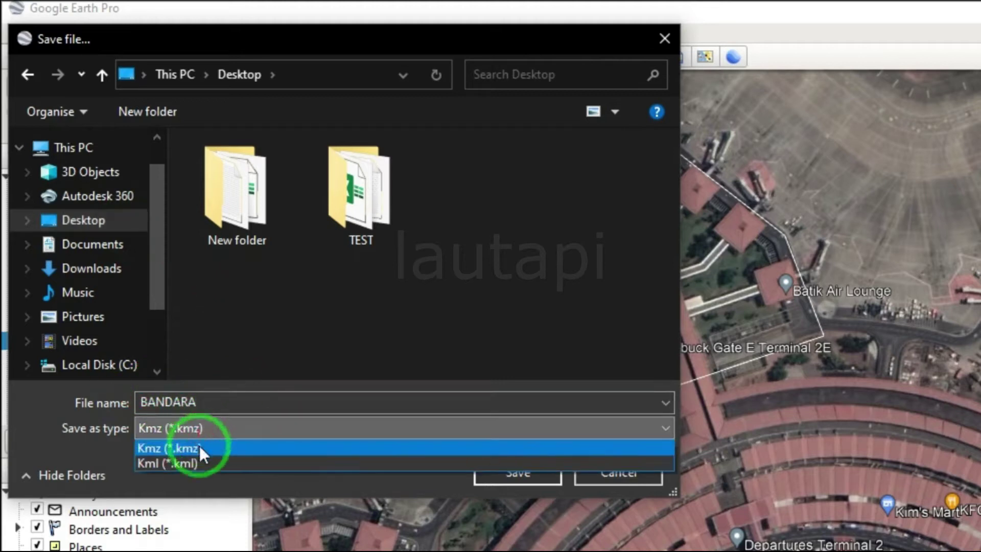
{"action": "left_click", "coordinate": [208, 464]}
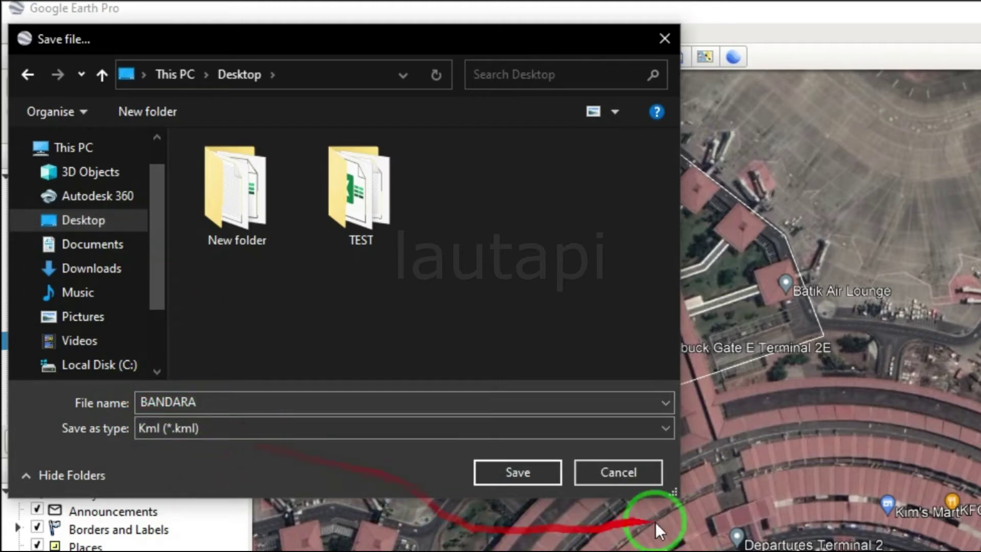
{"action": "left_click", "coordinate": [486, 474]}
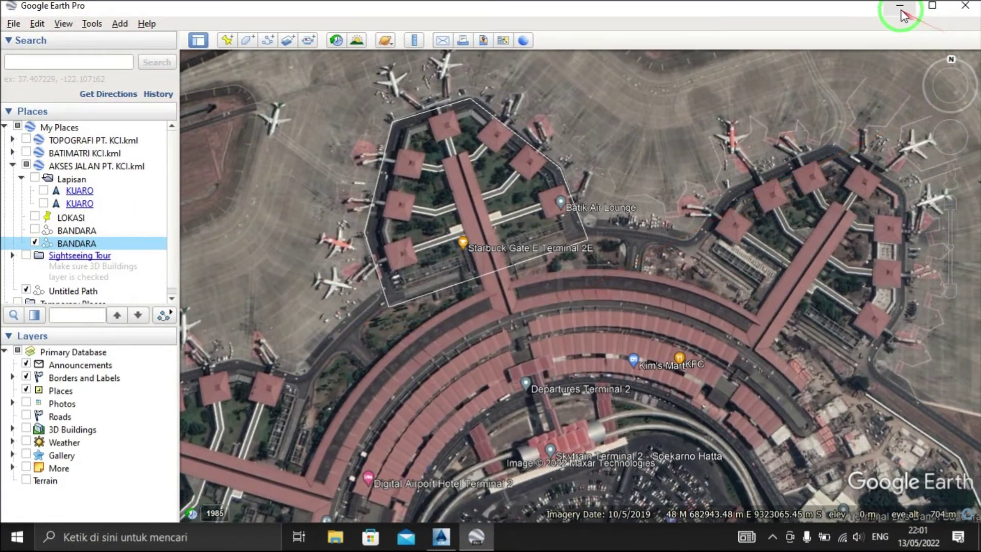
{"action": "left_click", "coordinate": [901, 7]}
Step: Refresh the desktop so the BANDARA KML appears, and switch back to AutoCAD Civil 3D
{"action": "right_click", "coordinate": [335, 198]}
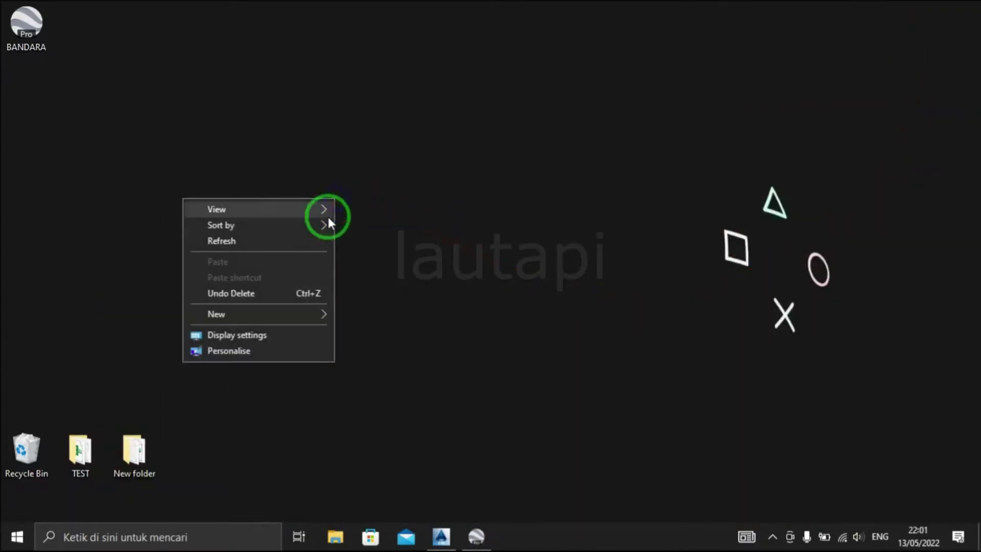
{"action": "left_click", "coordinate": [323, 240]}
{"action": "left_click", "coordinate": [441, 537]}
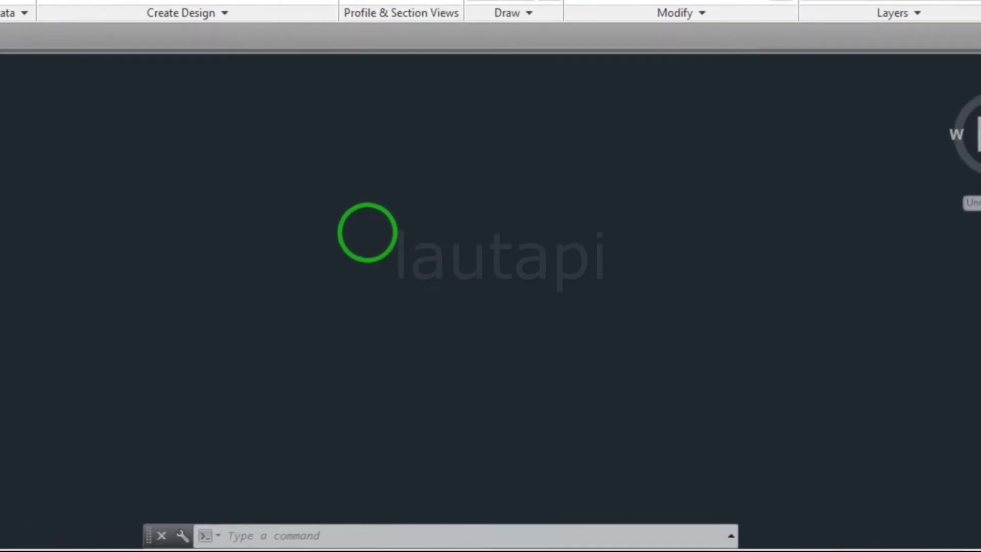
Step: Load the irt.VLX routine through APPLOAD, allowing it despite the trust warning, then run IRT
{"action": "type", "text": "ap"}
{"action": "key", "text": "Return"}
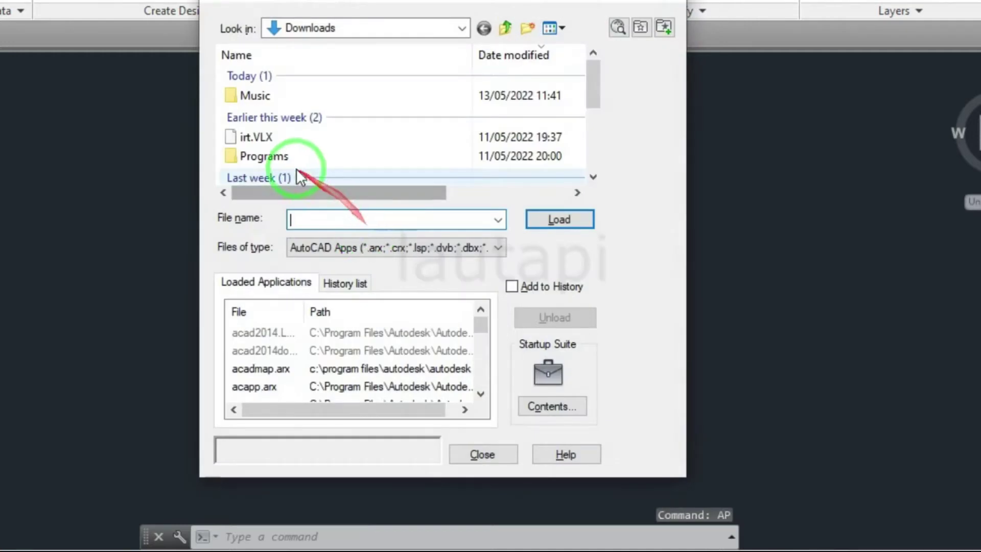
{"action": "left_click", "coordinate": [258, 136]}
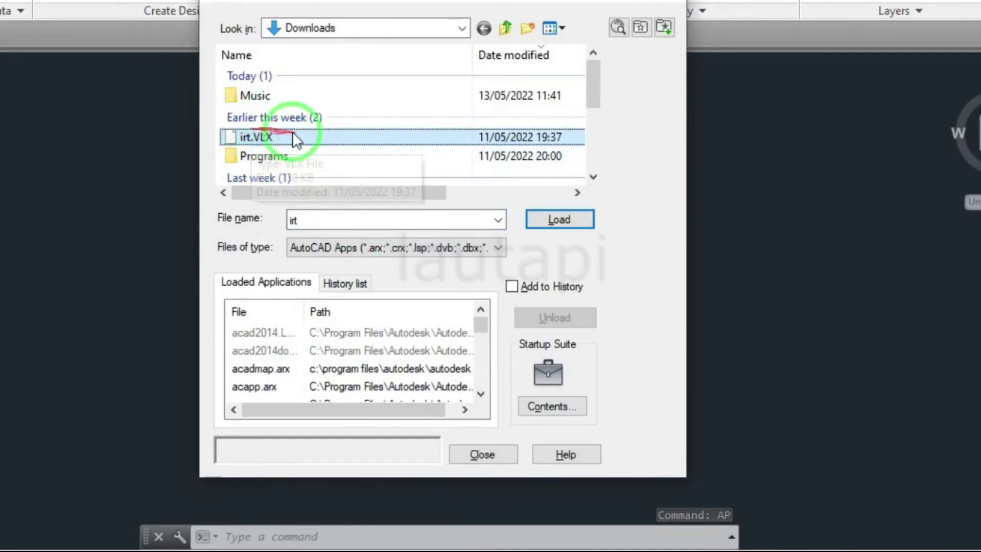
{"action": "left_click", "coordinate": [565, 224]}
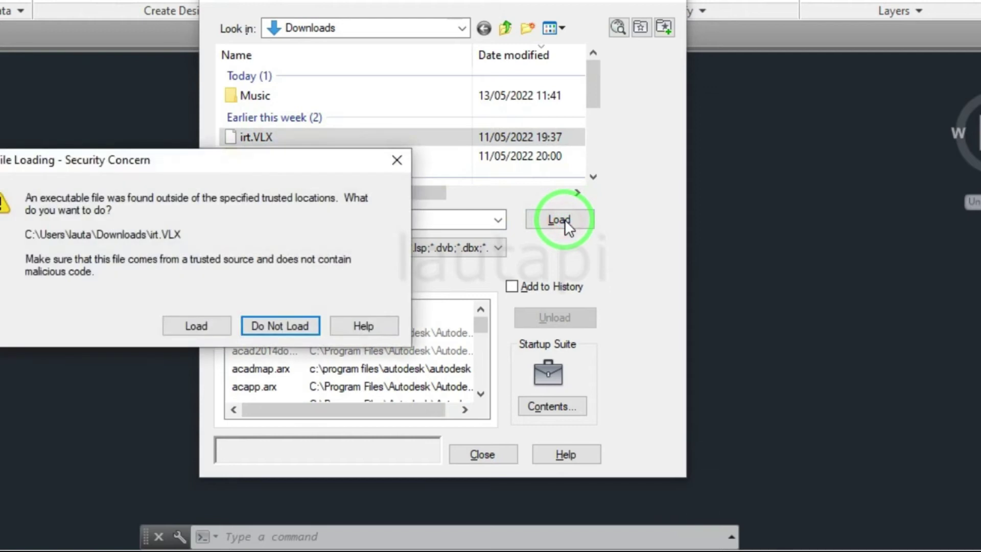
{"action": "left_click", "coordinate": [193, 326]}
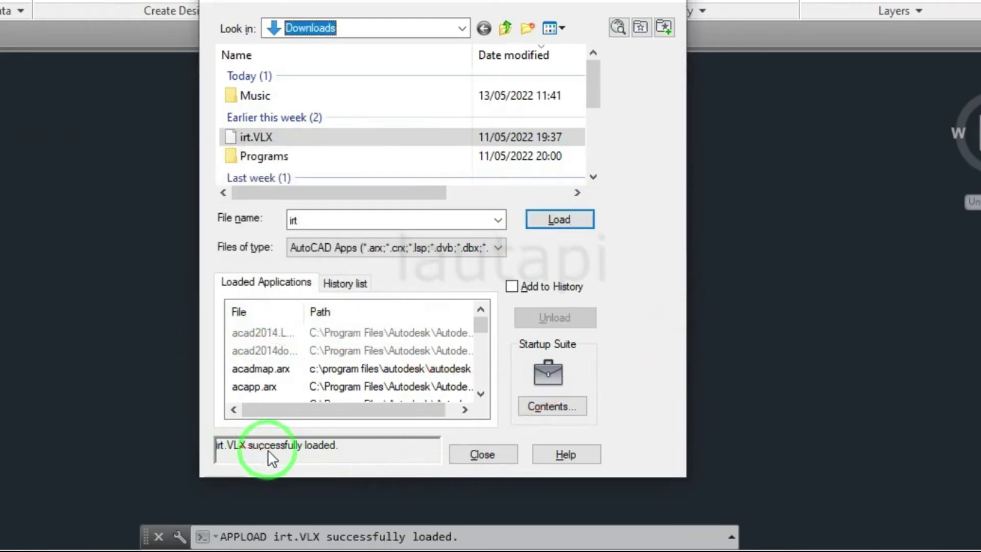
{"action": "left_click", "coordinate": [508, 455]}
{"action": "type", "text": "irt"}
{"action": "key", "text": "Return"}
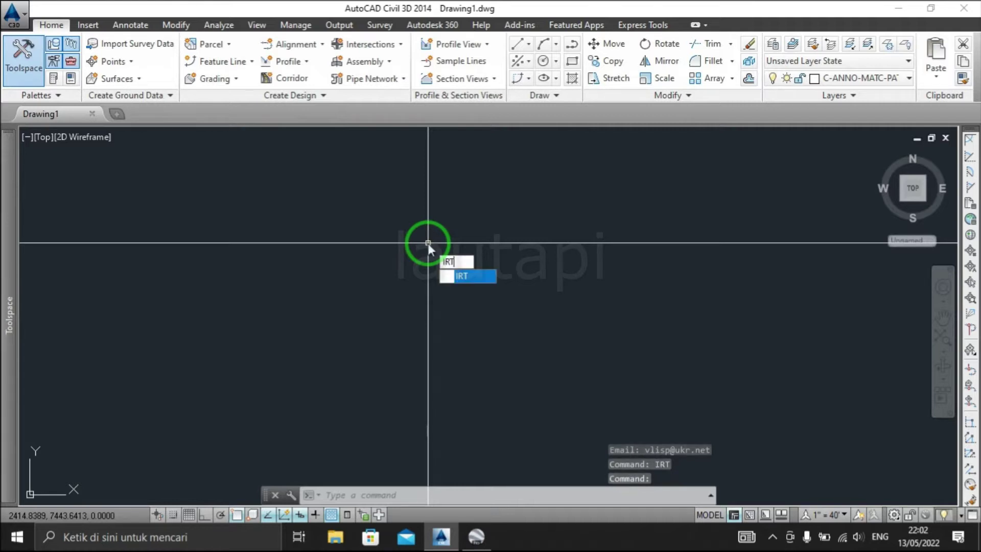
Step: Check the UTM zone in Google Earth, then set the import coordinate system to UTM zone 48S
{"action": "key", "text": "Return"}
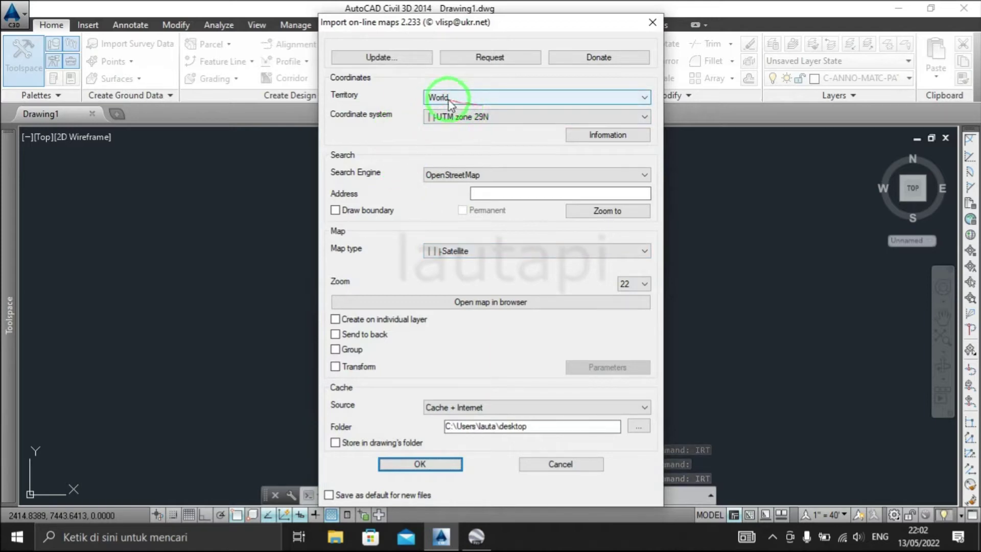
{"action": "left_click", "coordinate": [477, 536]}
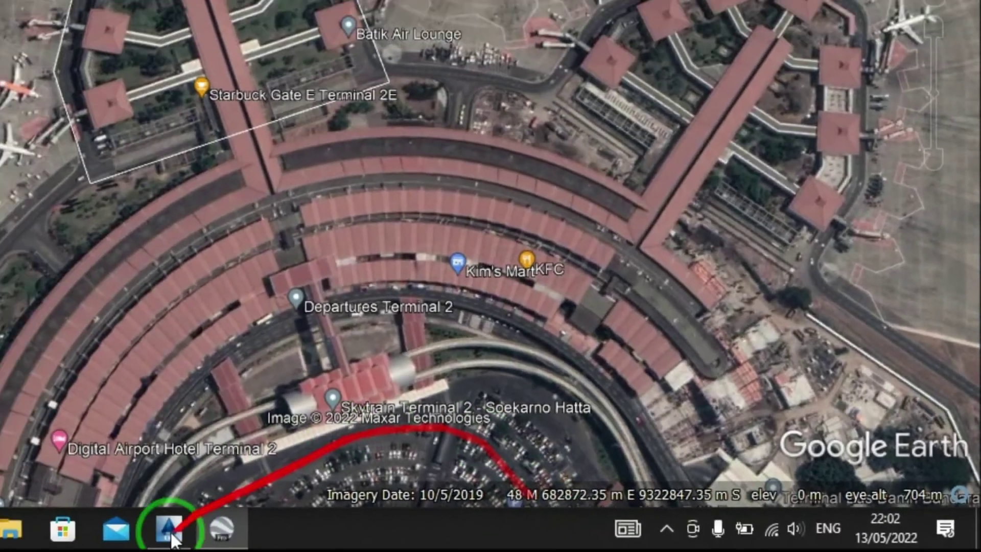
{"action": "left_click", "coordinate": [170, 531]}
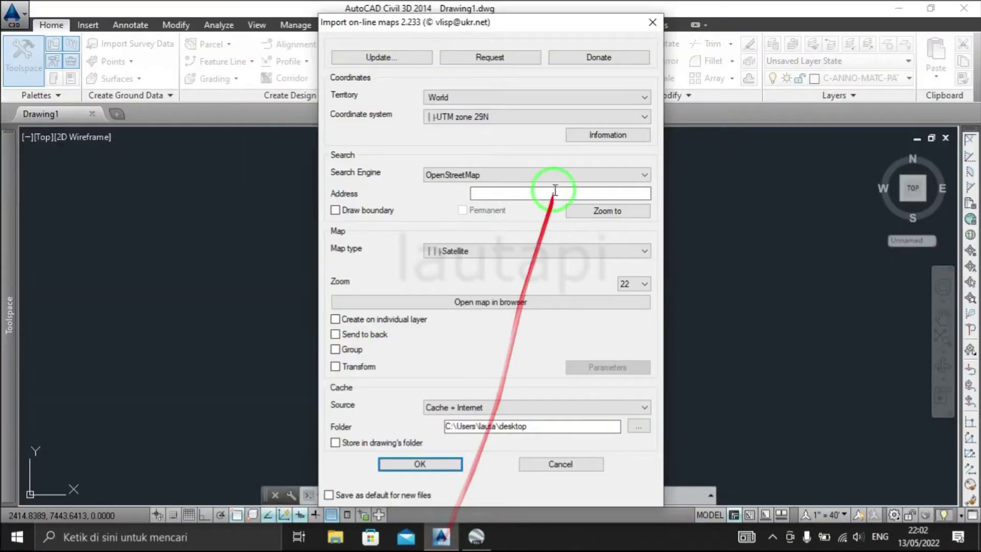
{"action": "left_click", "coordinate": [516, 117]}
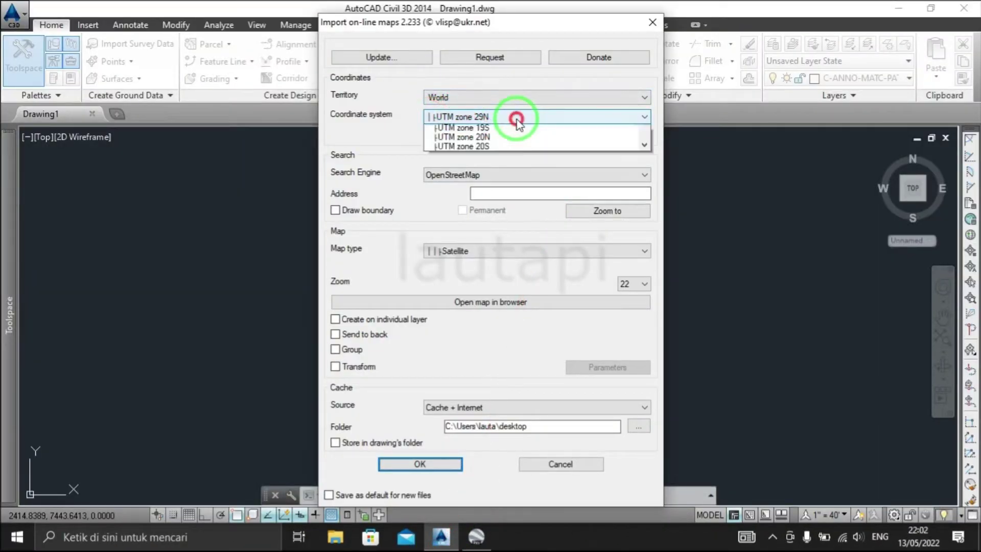
{"action": "scroll", "coordinate": [522, 322], "scroll_direction": "down", "scroll_amount": 1}
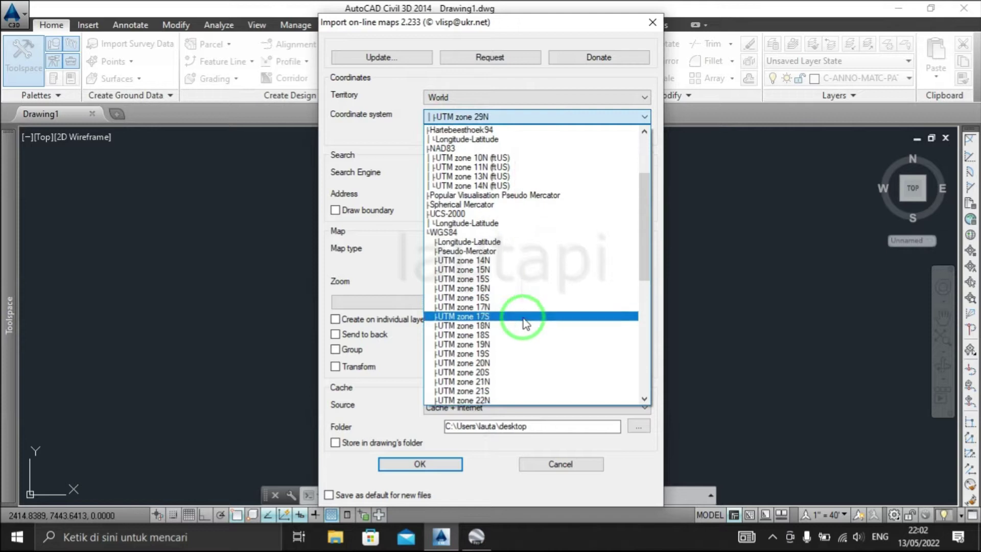
{"action": "scroll", "coordinate": [517, 332], "scroll_direction": "down", "scroll_amount": 5}
{"action": "scroll", "coordinate": [517, 341], "scroll_direction": "down", "scroll_amount": 2}
{"action": "scroll", "coordinate": [517, 340], "scroll_direction": "down", "scroll_amount": 3}
{"action": "scroll", "coordinate": [513, 339], "scroll_direction": "down", "scroll_amount": 2}
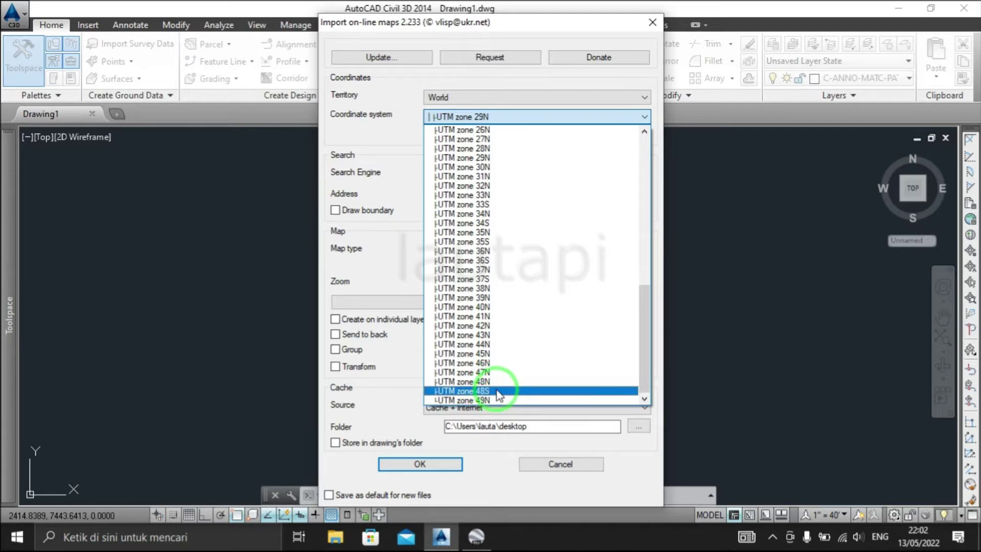
{"action": "left_click", "coordinate": [496, 391]}
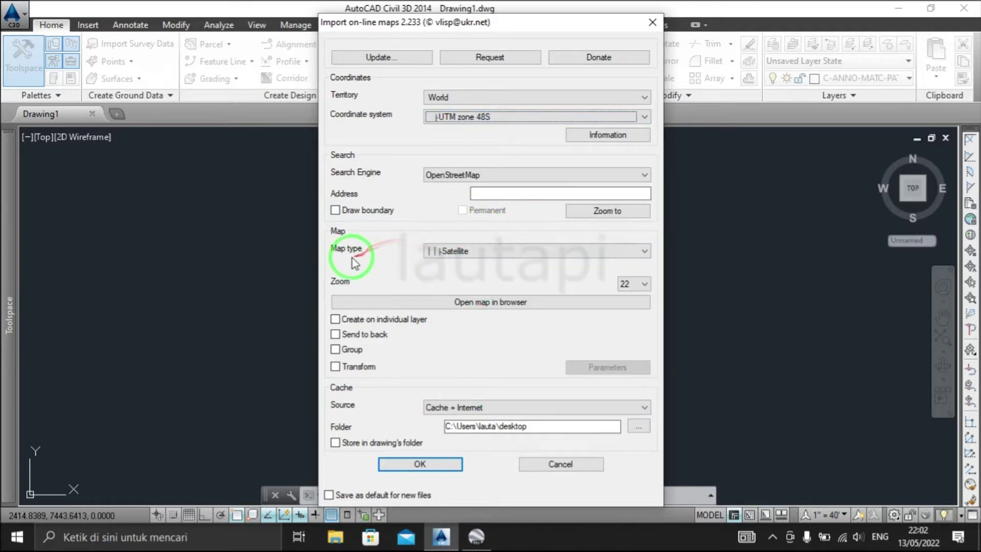
Step: Choose Local files > KML Import as the map type, with the Desktop as cache folder
{"action": "left_click", "coordinate": [492, 254]}
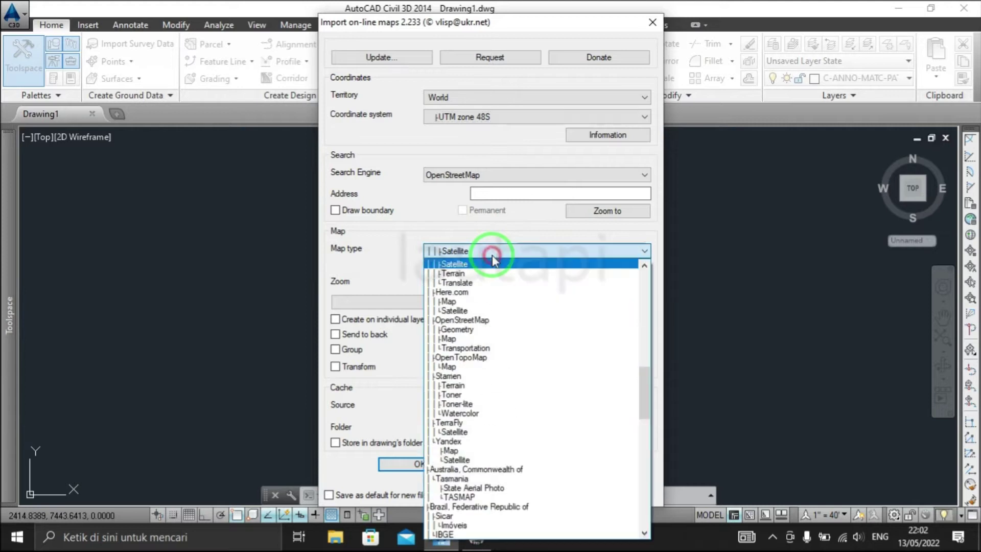
{"action": "scroll", "coordinate": [492, 267], "scroll_direction": "up", "scroll_amount": 1}
{"action": "scroll", "coordinate": [489, 276], "scroll_direction": "up", "scroll_amount": 1}
{"action": "scroll", "coordinate": [487, 286], "scroll_direction": "up", "scroll_amount": 1}
{"action": "scroll", "coordinate": [484, 298], "scroll_direction": "up", "scroll_amount": 1}
{"action": "scroll", "coordinate": [483, 297], "scroll_direction": "up", "scroll_amount": 1}
{"action": "scroll", "coordinate": [483, 296], "scroll_direction": "up", "scroll_amount": 1}
{"action": "scroll", "coordinate": [483, 296], "scroll_direction": "up", "scroll_amount": 1}
{"action": "scroll", "coordinate": [483, 296], "scroll_direction": "up", "scroll_amount": 2}
{"action": "scroll", "coordinate": [484, 298], "scroll_direction": "up", "scroll_amount": 1}
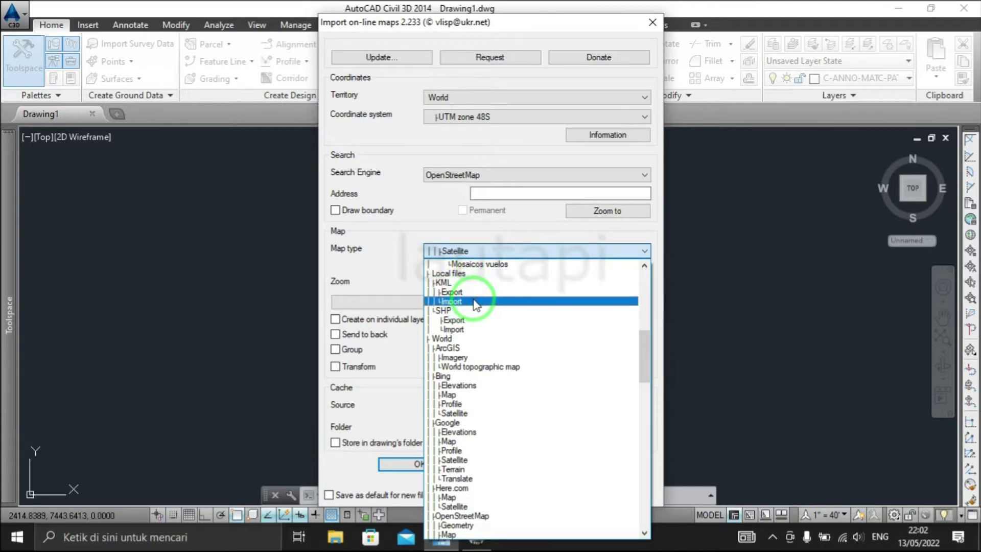
{"action": "left_click", "coordinate": [475, 301]}
{"action": "left_click_drag", "start_coordinate": [478, 202], "coordinate": [486, 331]}
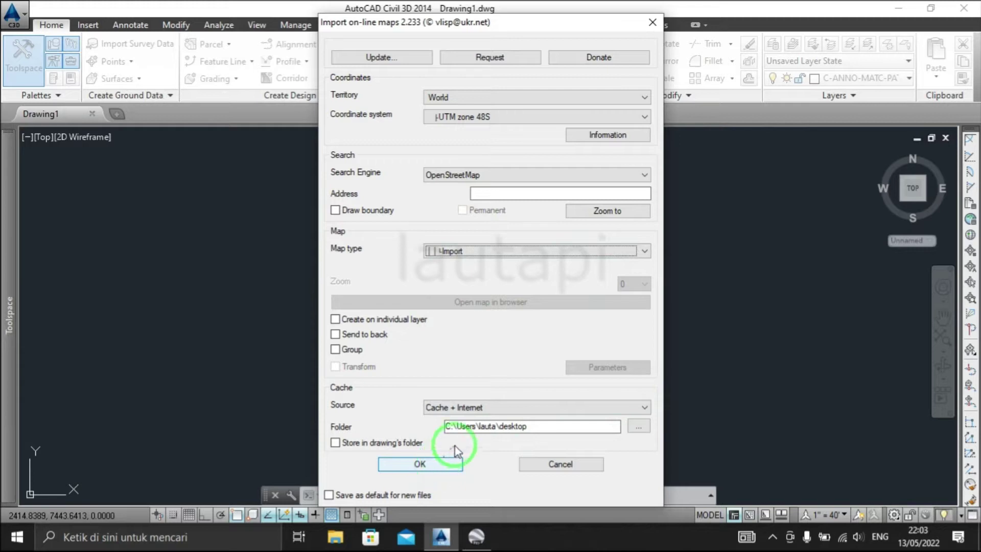
{"action": "left_click_drag", "start_coordinate": [456, 451], "coordinate": [628, 432]}
Step: Keep the Desktop cache folder, accept the import settings, and choose File mode to browse for a KML
{"action": "left_click", "coordinate": [638, 426]}
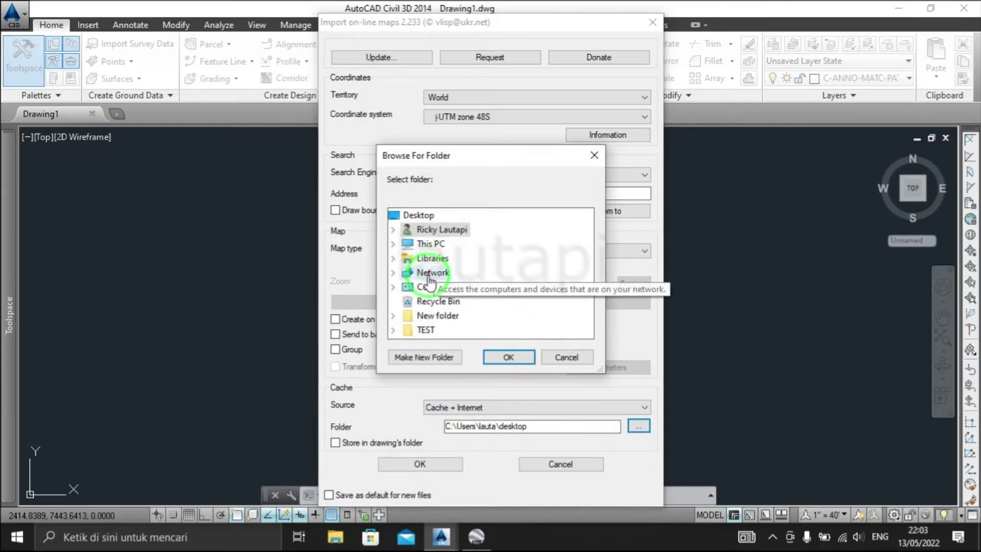
{"action": "left_click", "coordinate": [595, 155]}
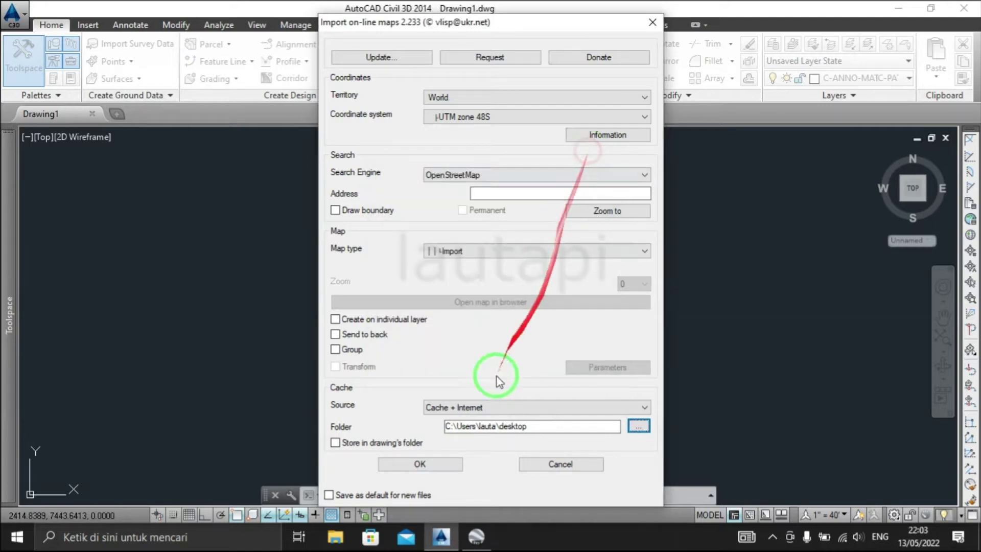
{"action": "left_click", "coordinate": [417, 463]}
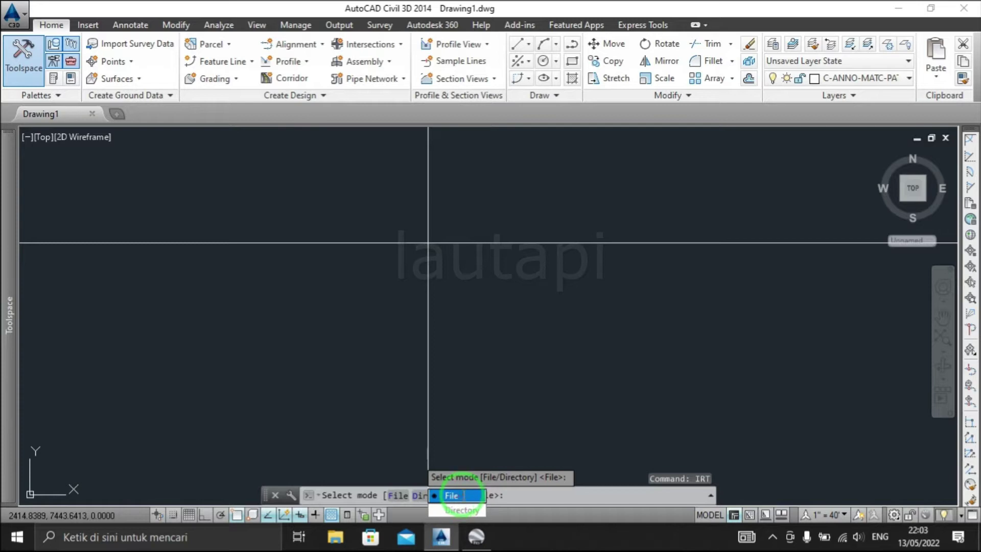
{"action": "left_click", "coordinate": [464, 497]}
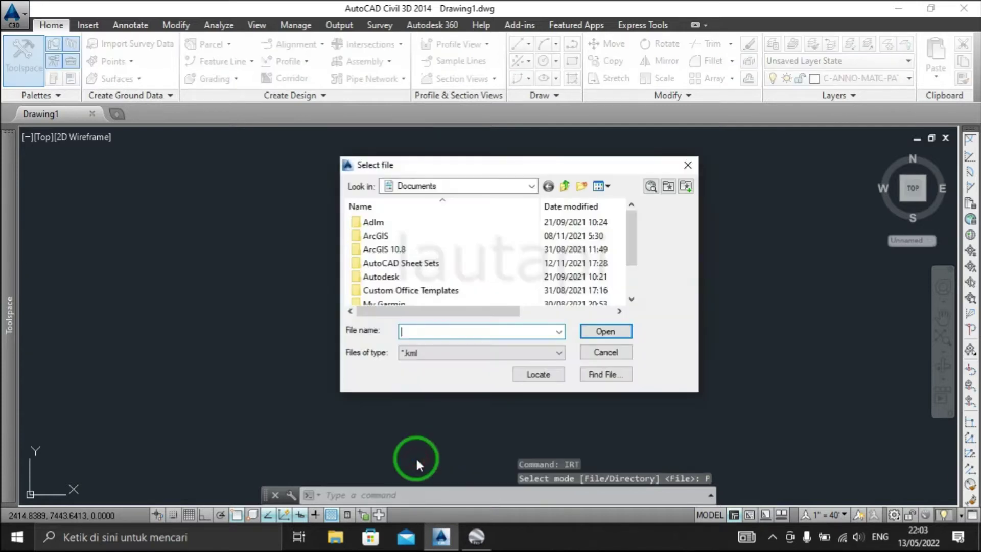
Step: Import the BANDARA KML file from the Desktop
{"action": "left_click", "coordinate": [530, 185]}
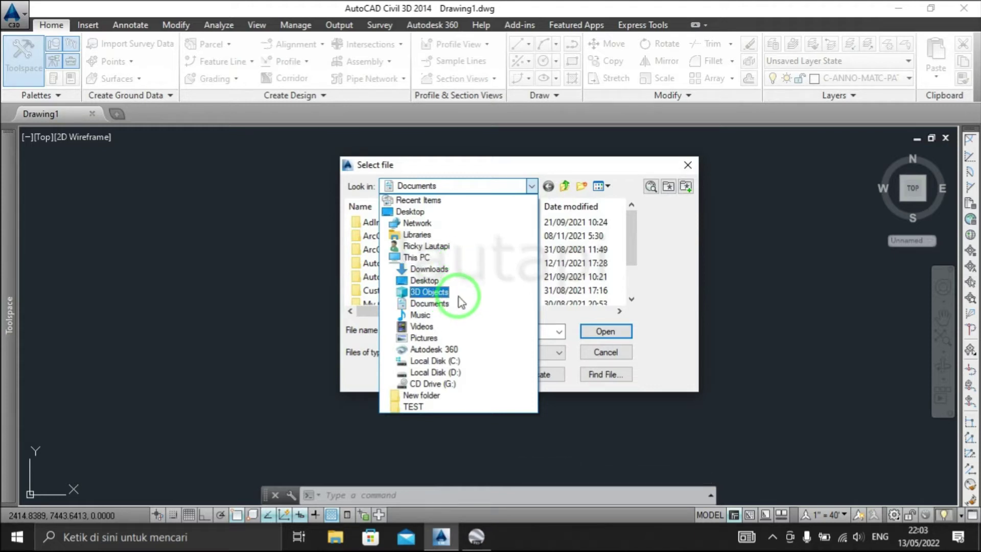
{"action": "left_click", "coordinate": [427, 280]}
{"action": "left_click", "coordinate": [550, 271]}
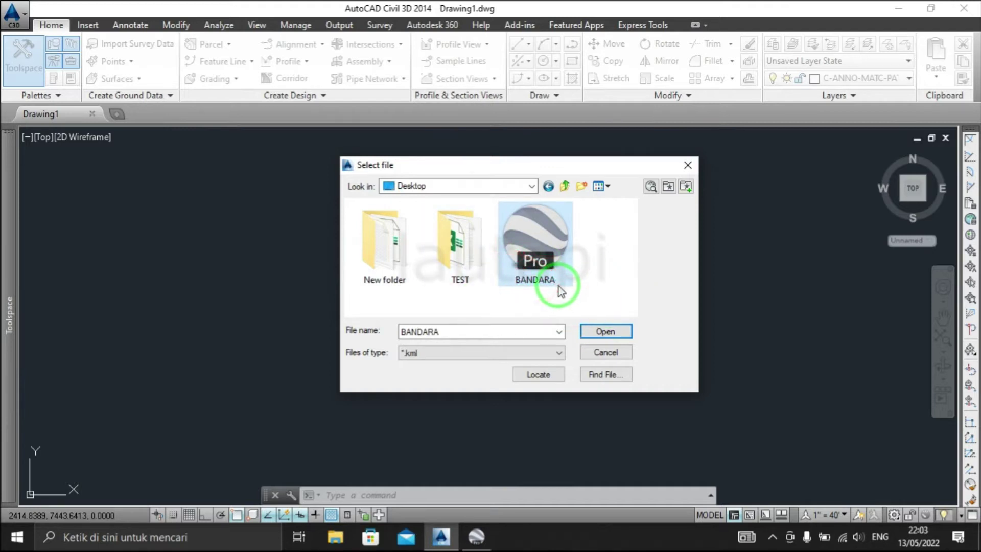
{"action": "left_click", "coordinate": [604, 332]}
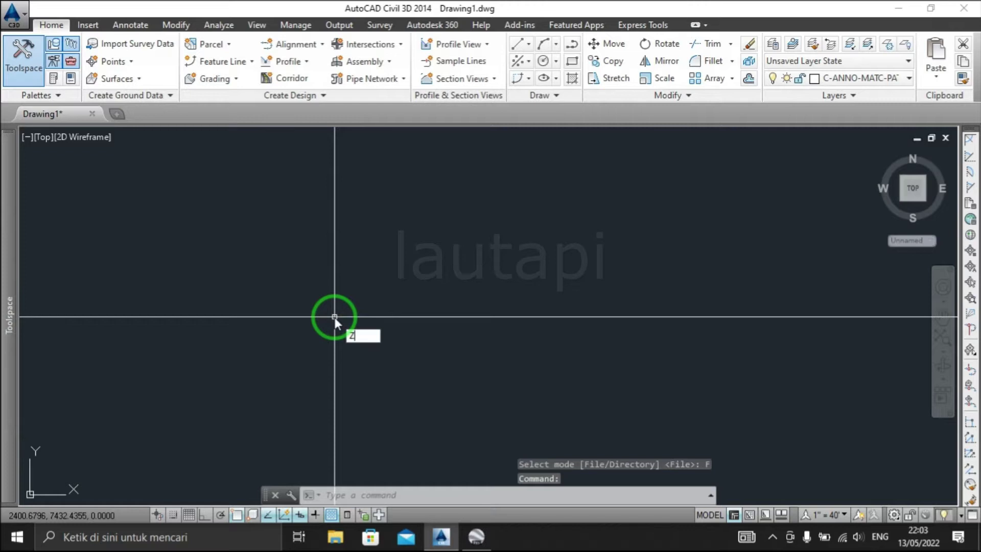
Step: Zoom to extents and pan to centre the imported terminal polygon
{"action": "key", "text": "Return"}
{"action": "type", "text": "E"}
{"action": "key", "text": "Return"}
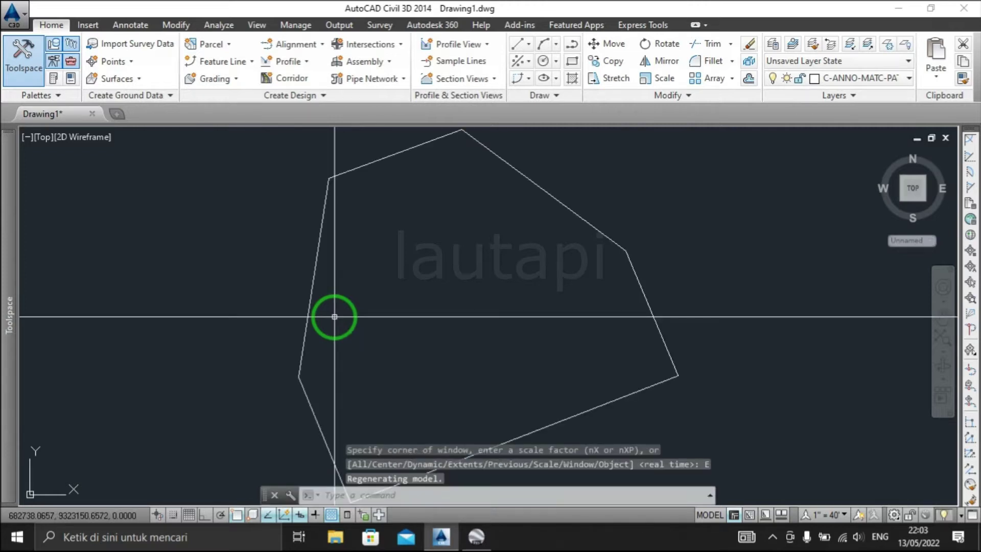
{"action": "scroll", "coordinate": [425, 248], "scroll_direction": "down", "scroll_amount": 4}
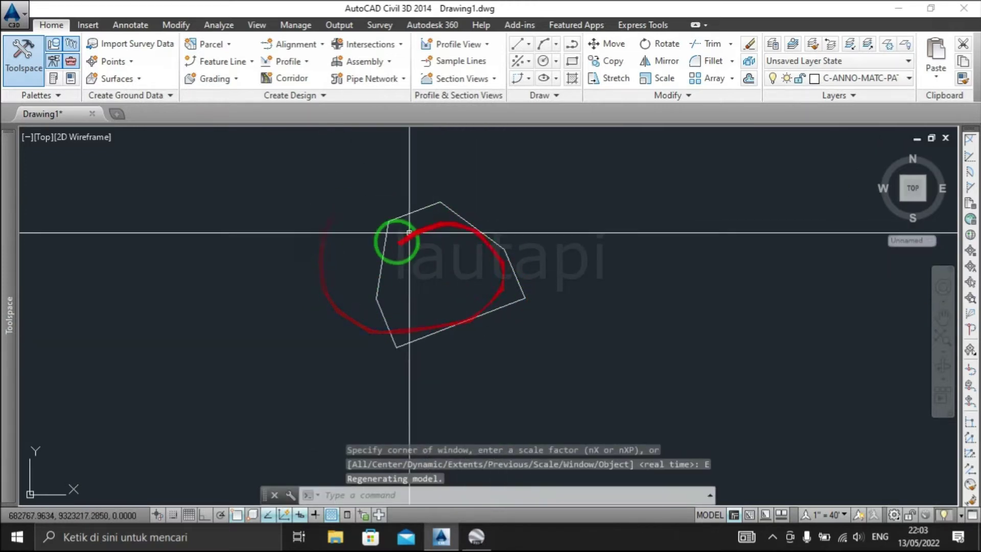
{"action": "middle_click_drag", "start_coordinate": [492, 268], "coordinate": [510, 317]}
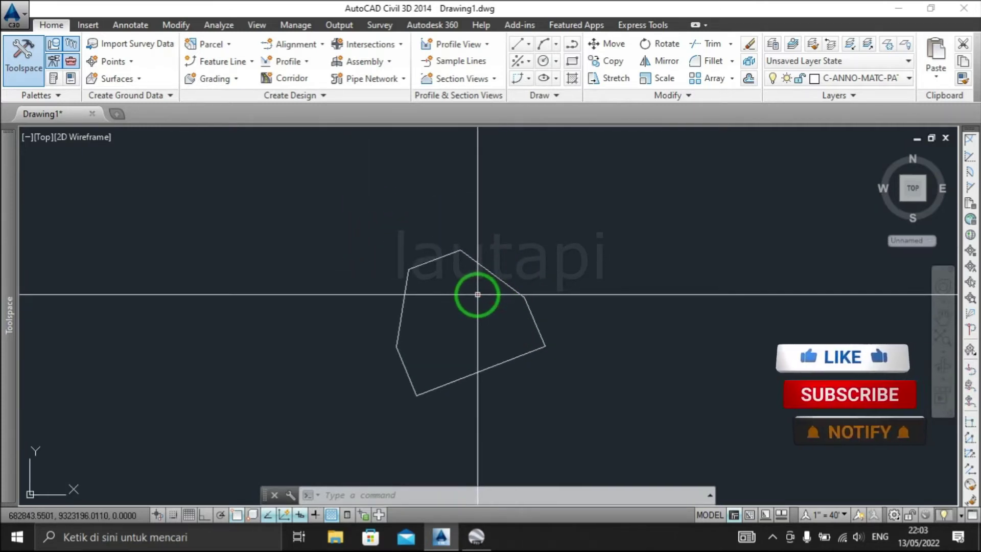
{"action": "type", "text": "IRT"}
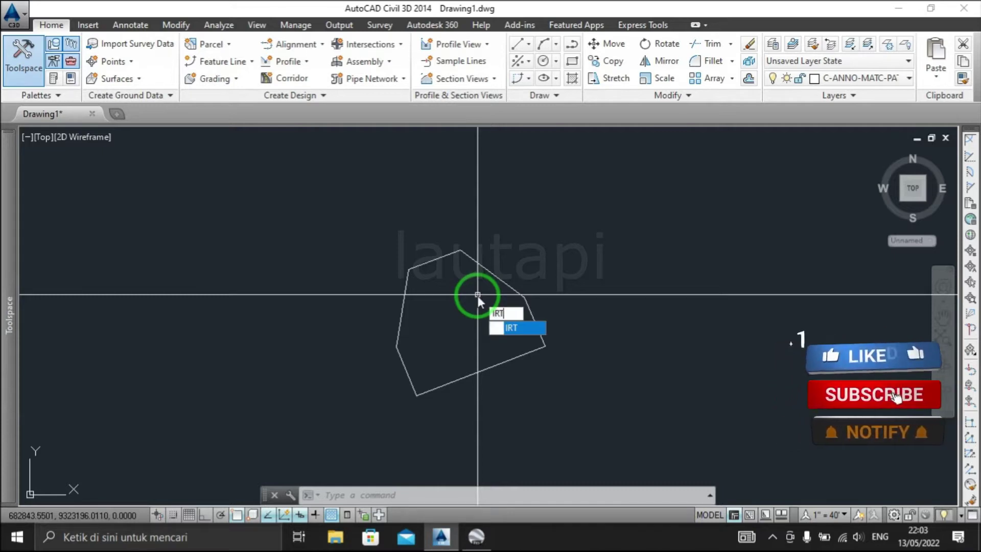
Step: Rerun IRT and try Google Terrain as the map type with a zoom level
{"action": "key", "text": "Return"}
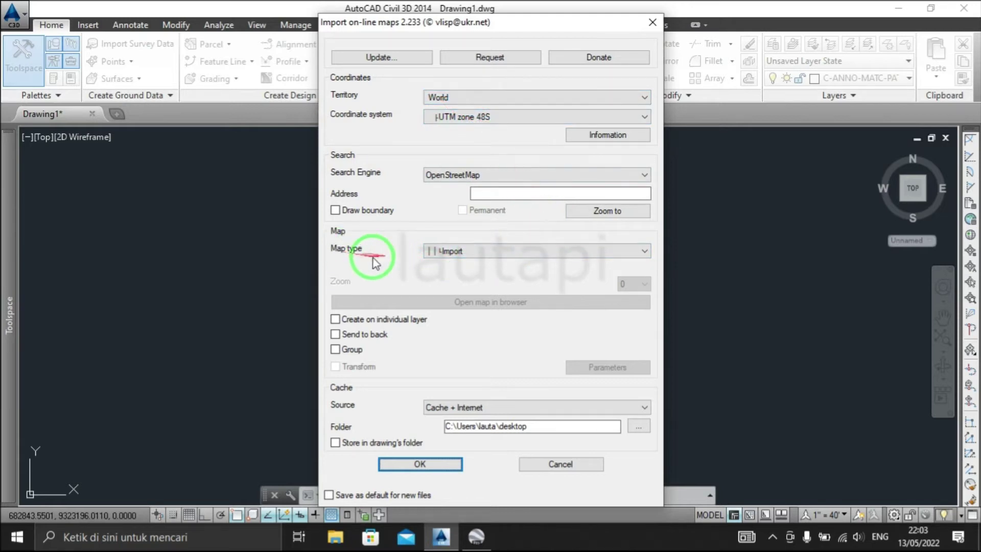
{"action": "left_click", "coordinate": [523, 262]}
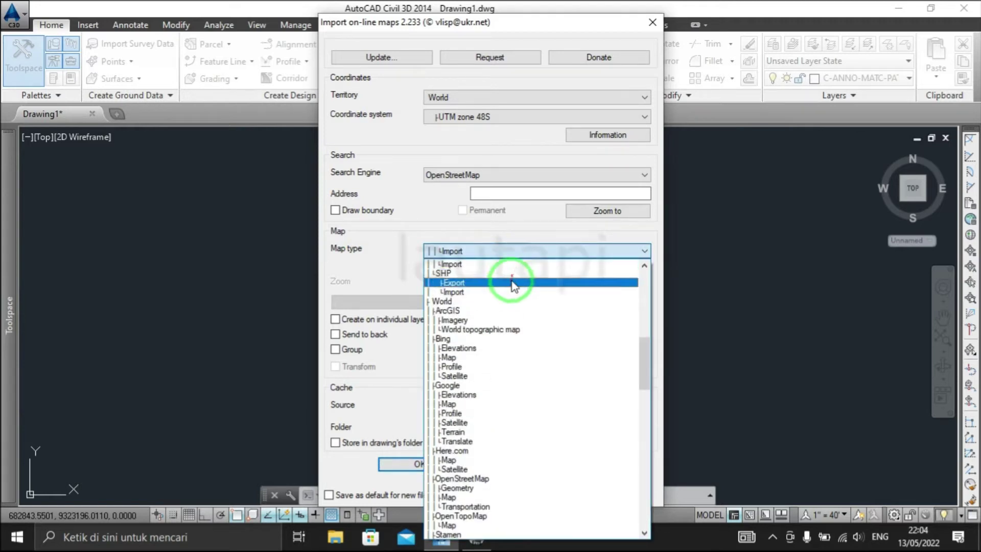
{"action": "scroll", "coordinate": [505, 368], "scroll_direction": "down", "scroll_amount": 2}
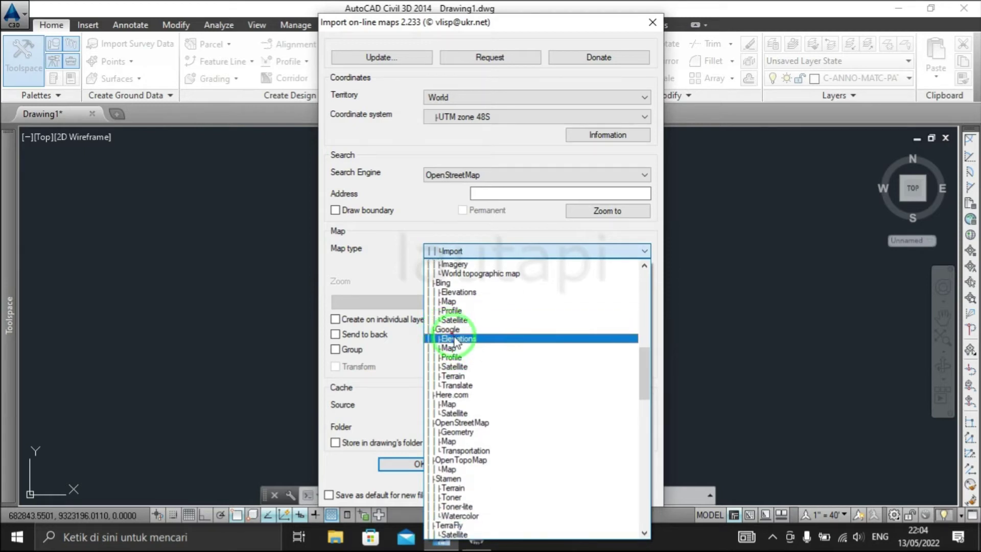
{"action": "left_click", "coordinate": [475, 383]}
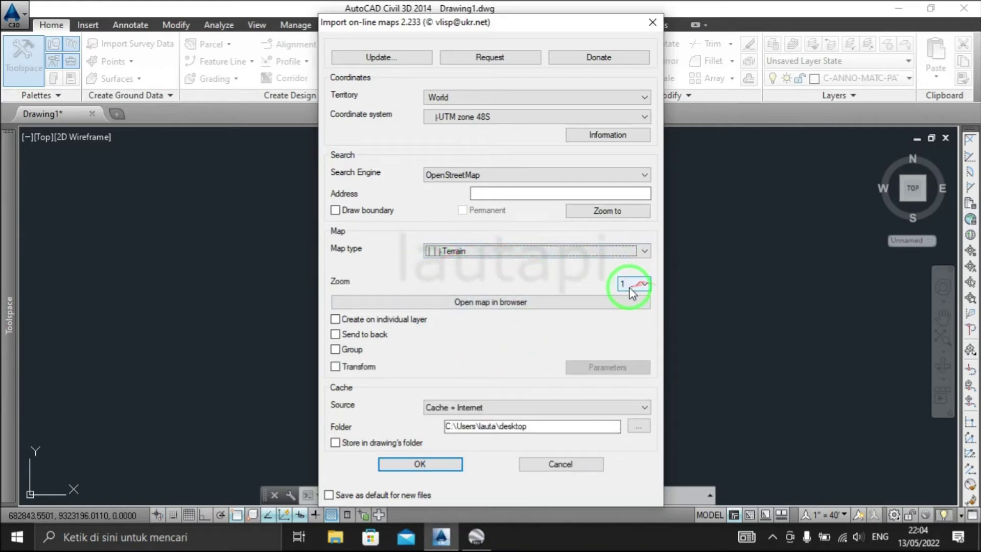
{"action": "left_click", "coordinate": [628, 285]}
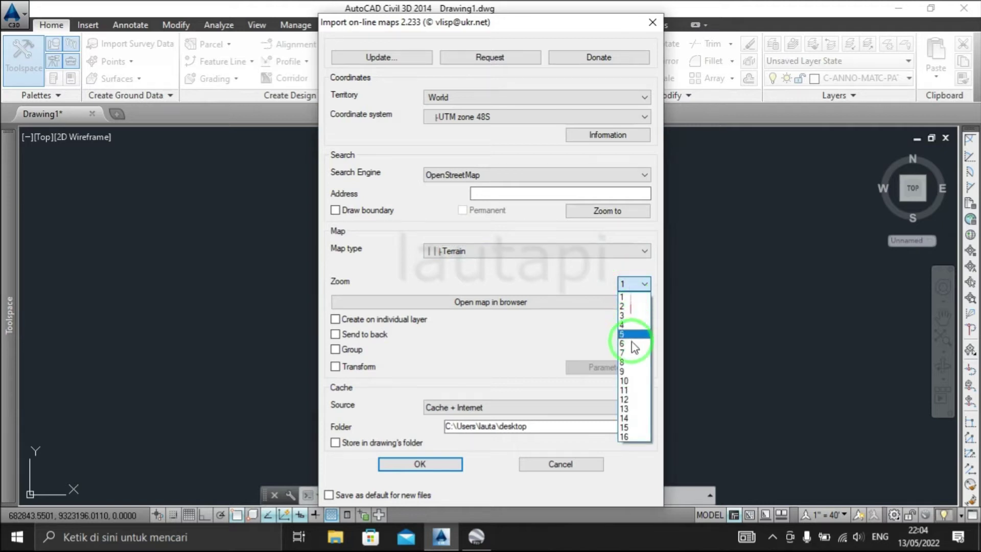
{"action": "left_click", "coordinate": [639, 420]}
Step: Switch the map type to Google Satellite
{"action": "left_click", "coordinate": [507, 253]}
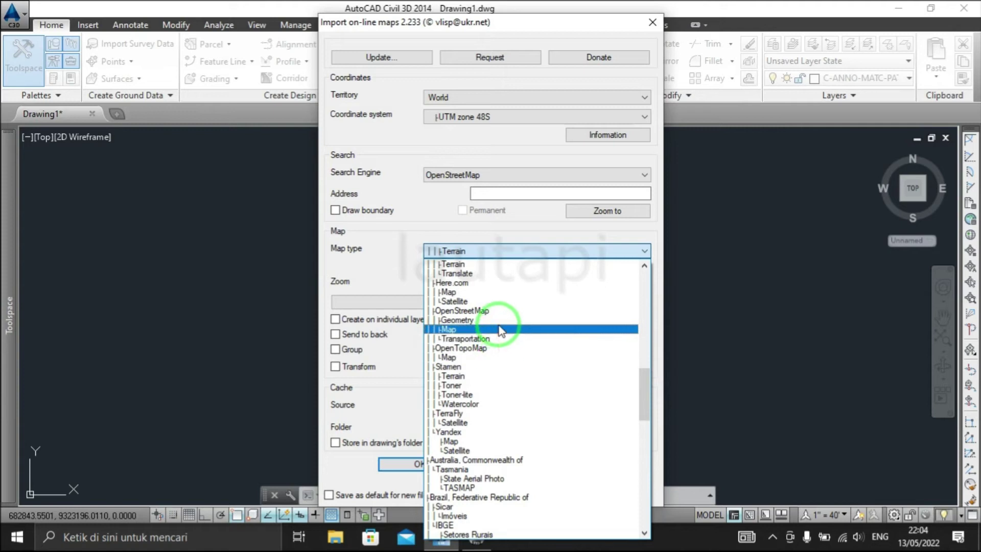
{"action": "scroll", "coordinate": [500, 336], "scroll_direction": "down", "scroll_amount": 3}
{"action": "scroll", "coordinate": [500, 336], "scroll_direction": "up", "scroll_amount": 3}
{"action": "scroll", "coordinate": [501, 338], "scroll_direction": "down", "scroll_amount": 1}
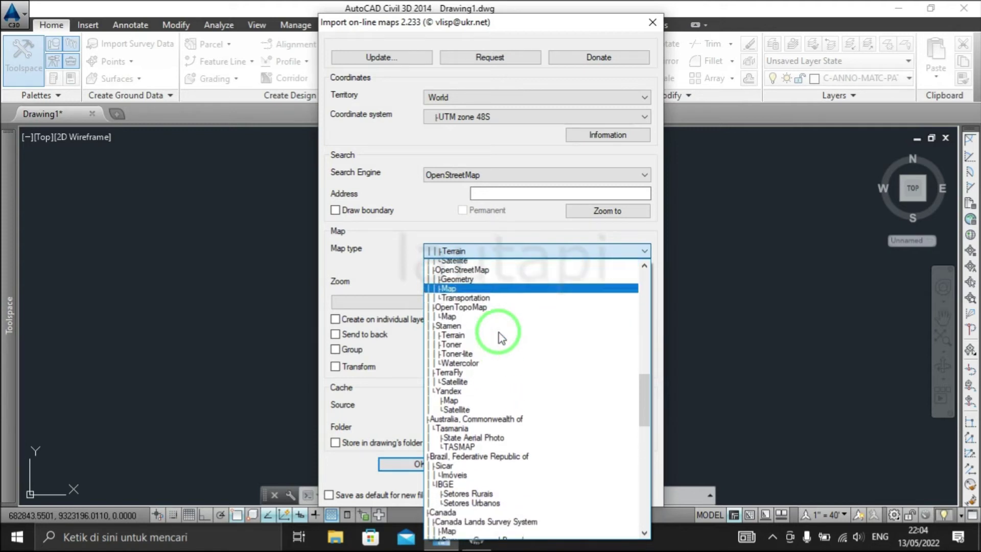
{"action": "scroll", "coordinate": [500, 337], "scroll_direction": "up", "scroll_amount": 1}
{"action": "scroll", "coordinate": [491, 335], "scroll_direction": "up", "scroll_amount": 1}
{"action": "scroll", "coordinate": [484, 333], "scroll_direction": "up", "scroll_amount": 1}
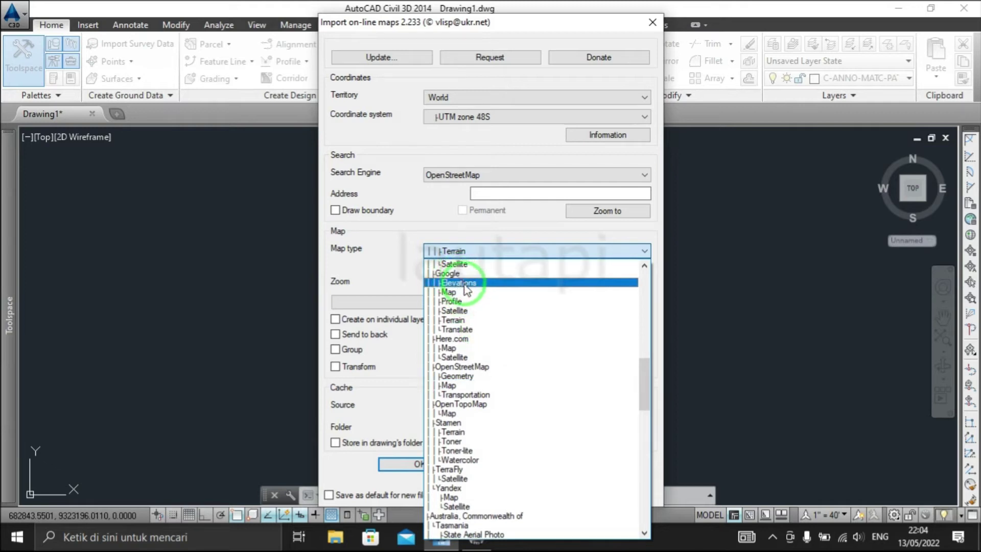
{"action": "left_click", "coordinate": [490, 311]}
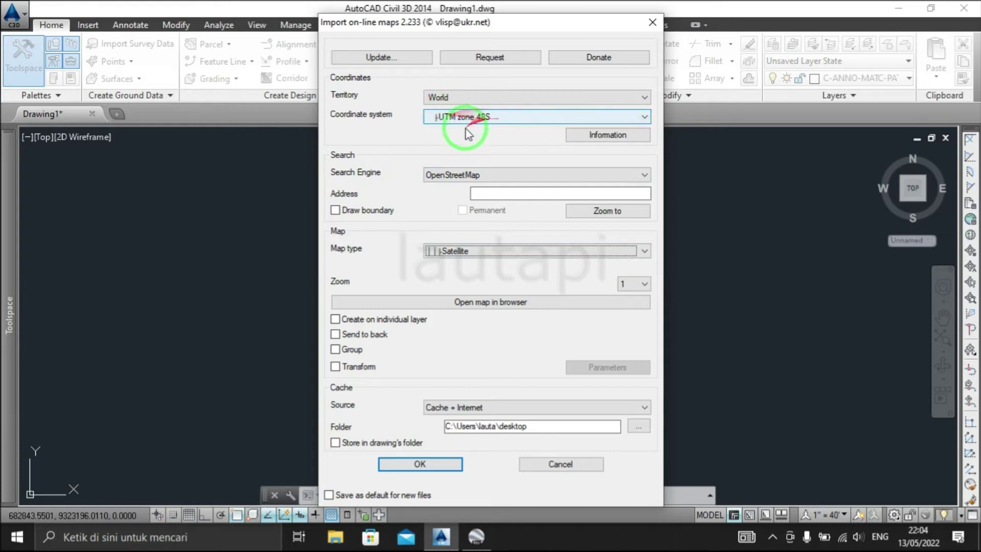
Step: Set the satellite imagery zoom level to 20
{"action": "left_click", "coordinate": [645, 284]}
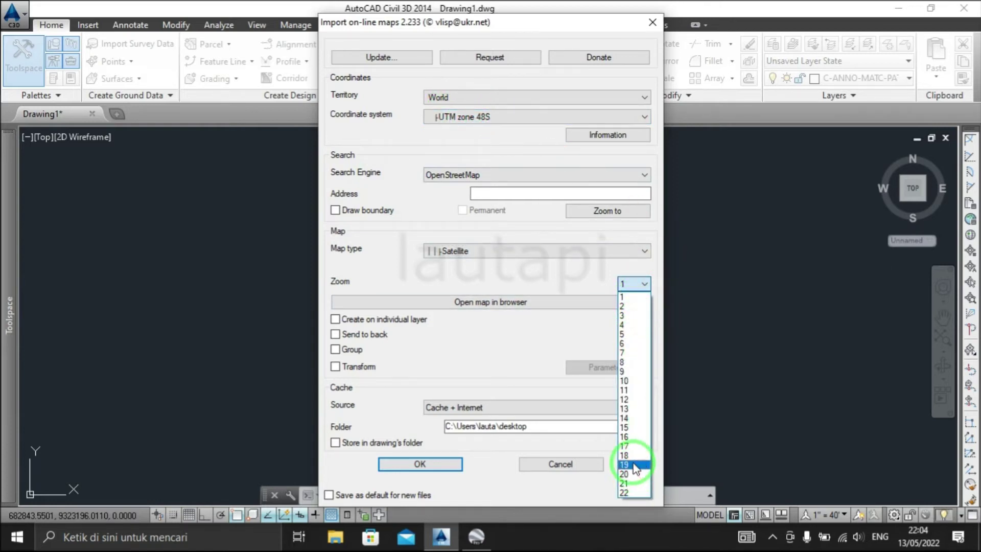
{"action": "left_click", "coordinate": [626, 474]}
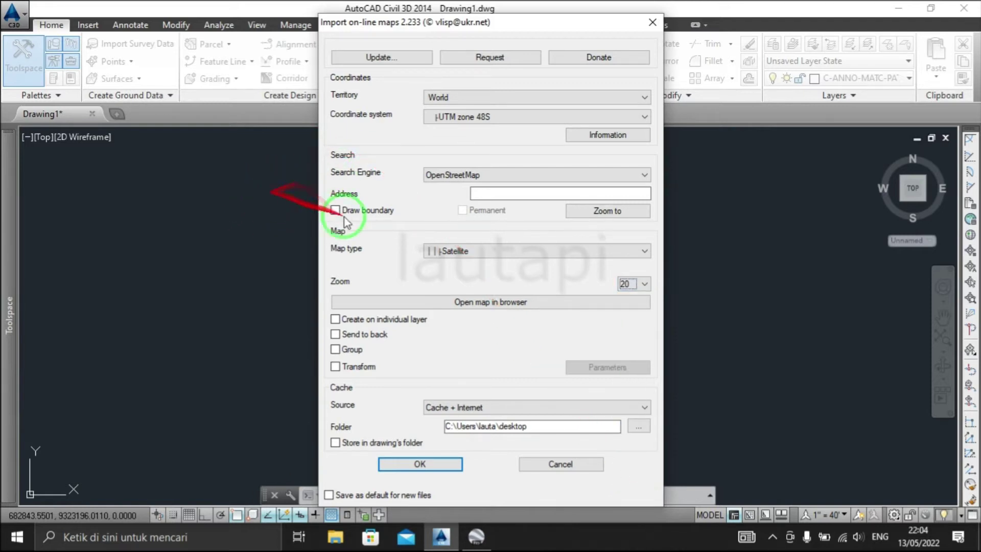
{"action": "left_click", "coordinate": [645, 283]}
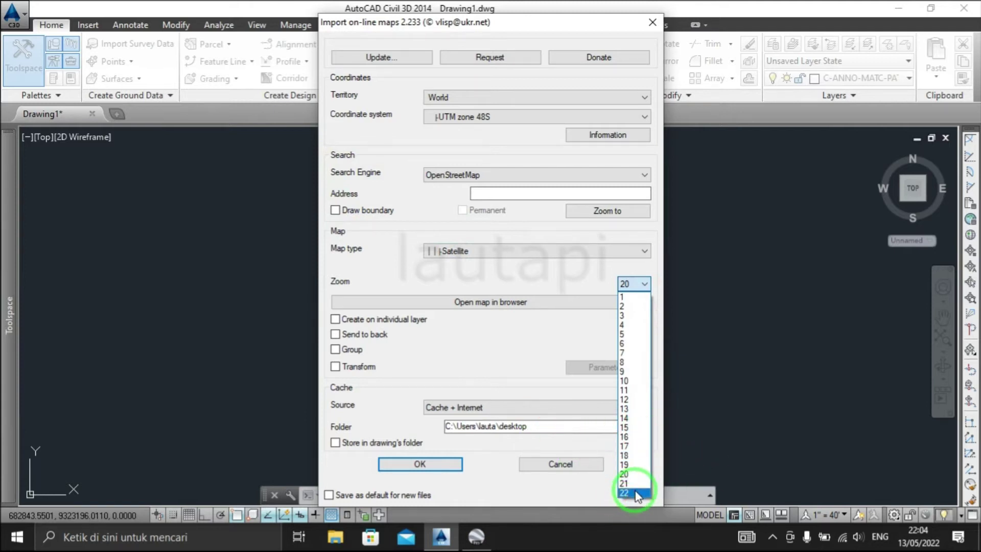
{"action": "left_click", "coordinate": [630, 476]}
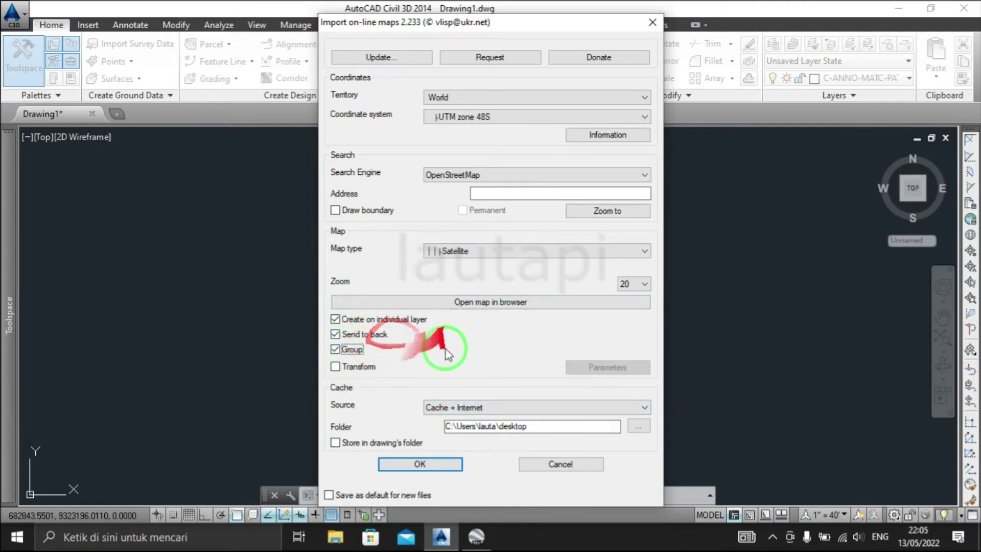
{"action": "left_click", "coordinate": [639, 429]}
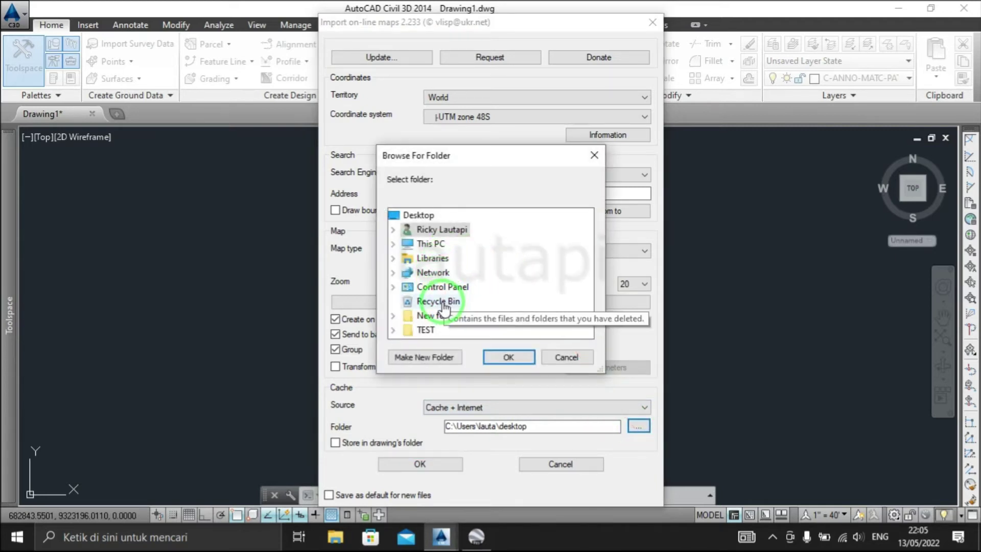
Step: Use the Desktop as the tile cache folder and accept the import settings
{"action": "left_click", "coordinate": [411, 232]}
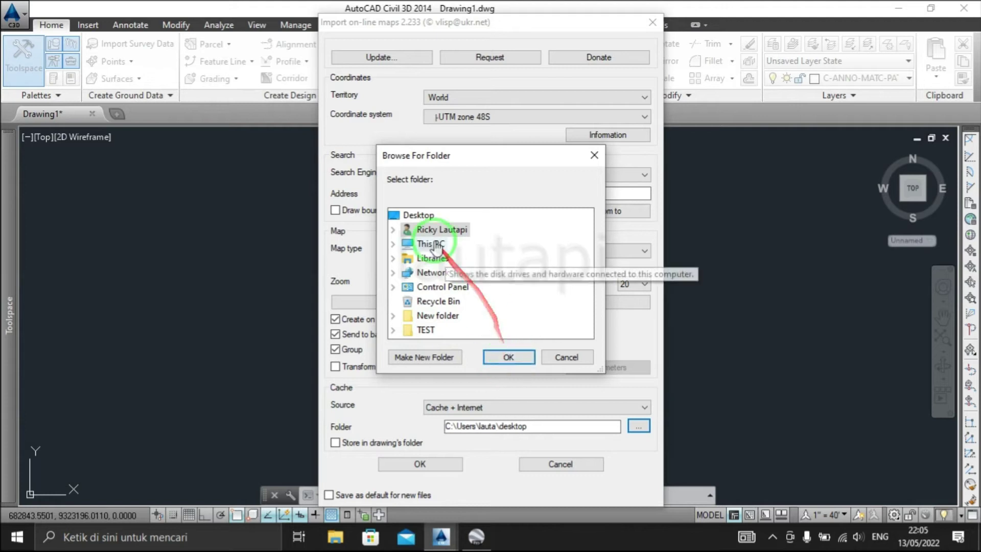
{"action": "left_click", "coordinate": [411, 215]}
{"action": "left_click", "coordinate": [510, 357]}
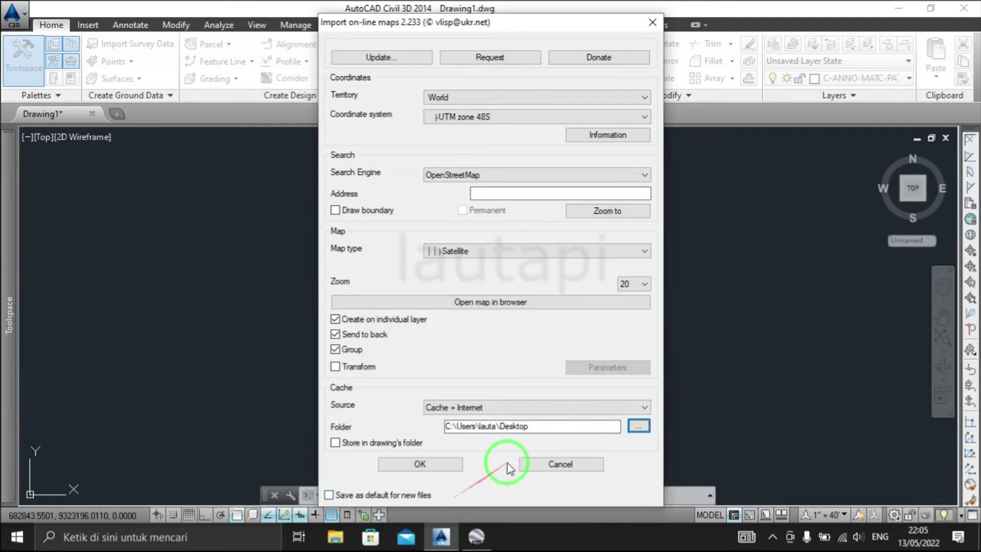
{"action": "left_click", "coordinate": [399, 464]}
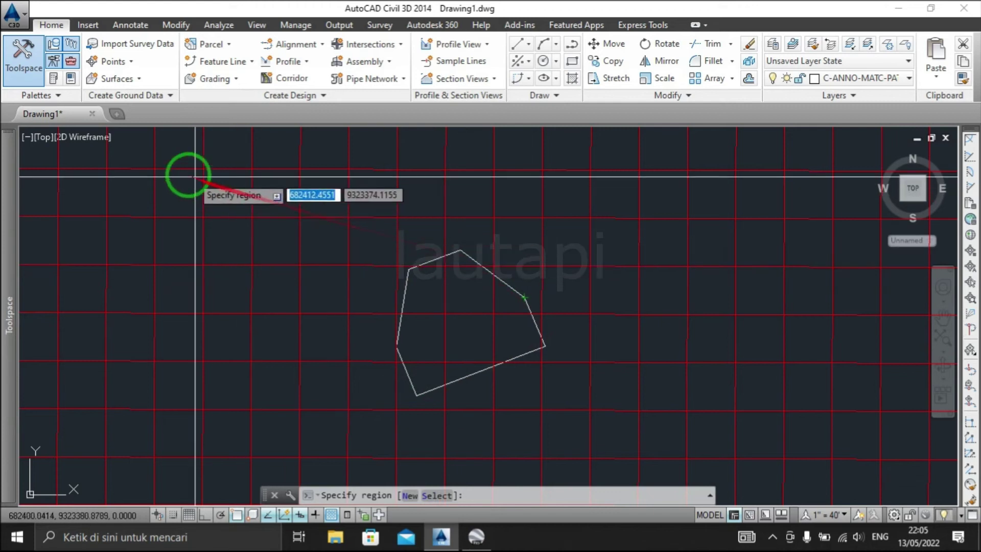
Step: Pick two corners around the terminal to download the Google satellite tiles
{"action": "left_click", "coordinate": [237, 184]}
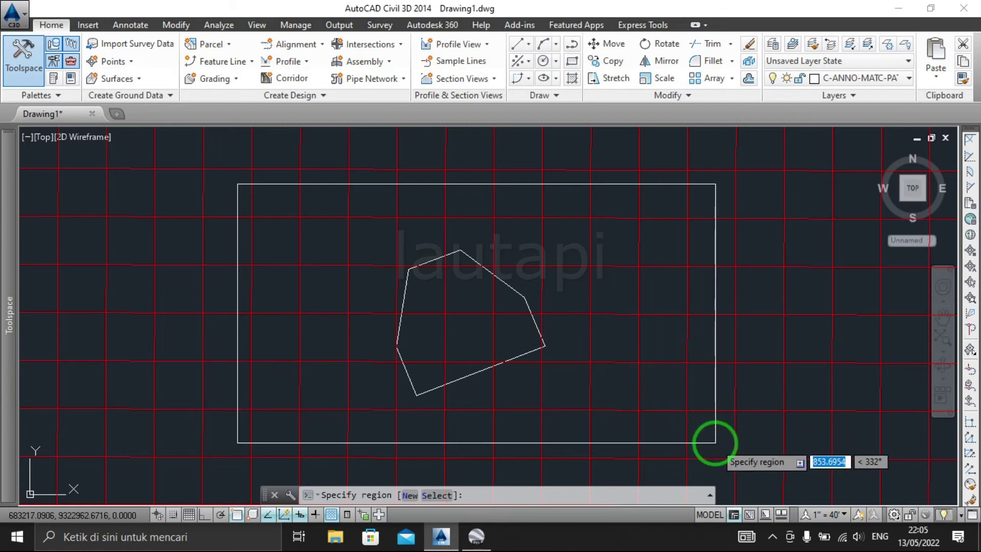
{"action": "left_click", "coordinate": [716, 443]}
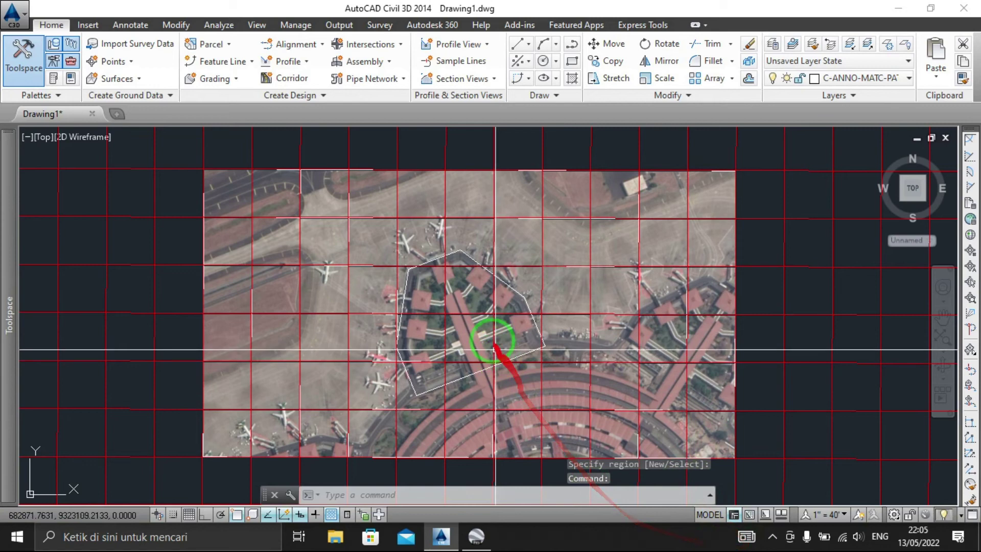
{"action": "scroll", "coordinate": [486, 339], "scroll_direction": "up", "scroll_amount": 4}
{"action": "scroll", "coordinate": [613, 247], "scroll_direction": "up", "scroll_amount": 2}
{"action": "left_click", "coordinate": [641, 233]}
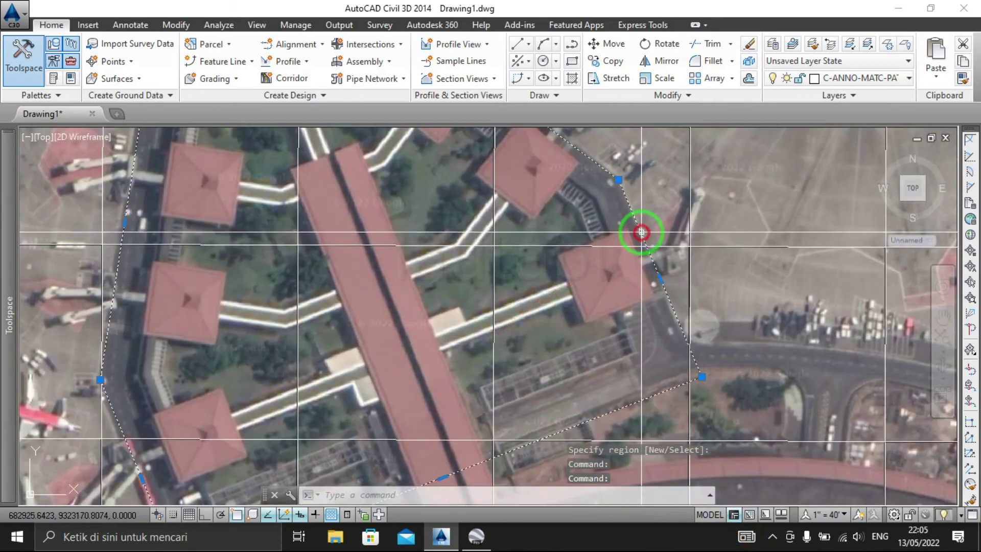
Step: Give the terminal boundary polyline a width of 3
{"action": "scroll", "coordinate": [627, 297], "scroll_direction": "down", "scroll_amount": 3}
{"action": "type", "text": "P"}
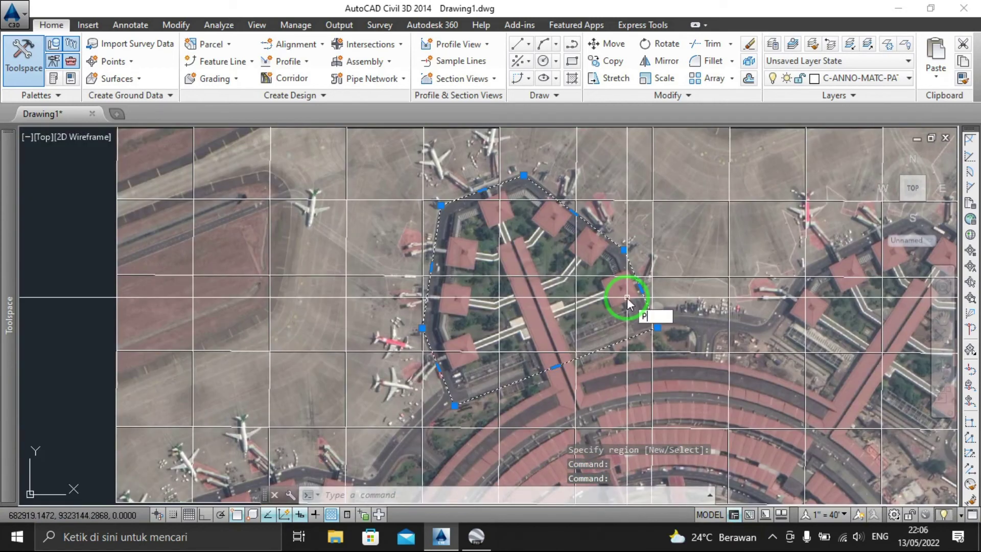
{"action": "type", "text": "E"}
{"action": "key", "text": "Return"}
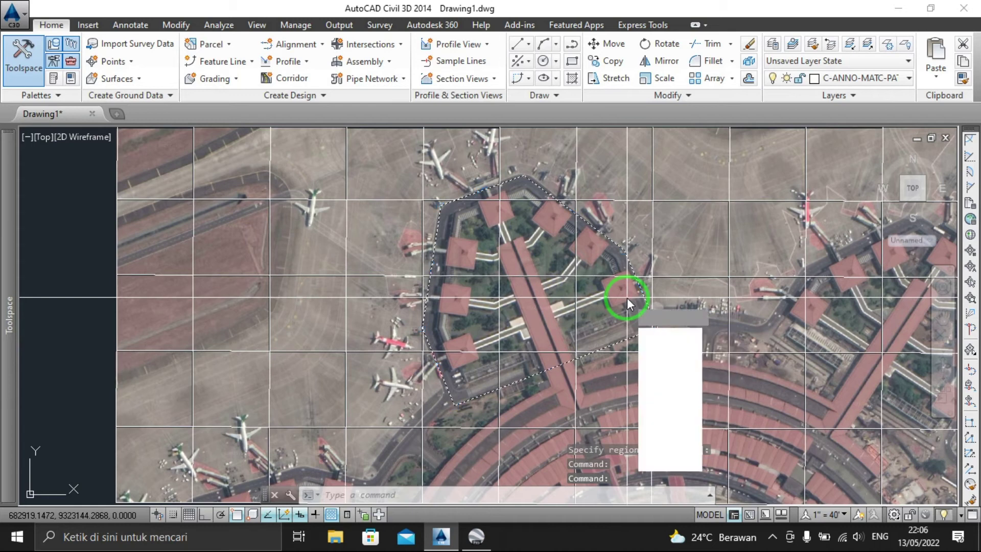
{"action": "left_click", "coordinate": [657, 373]}
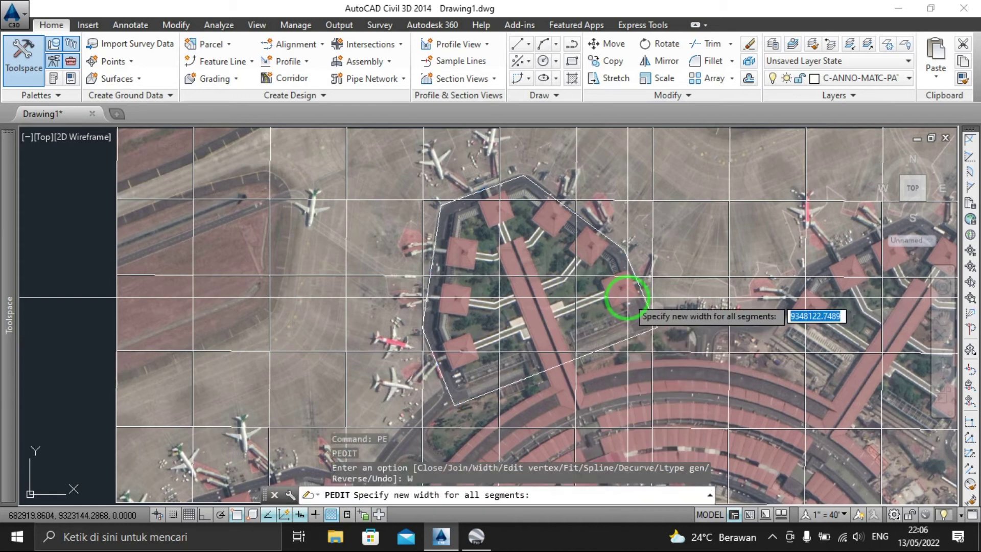
{"action": "type", "text": "3"}
{"action": "key", "text": "Return"}
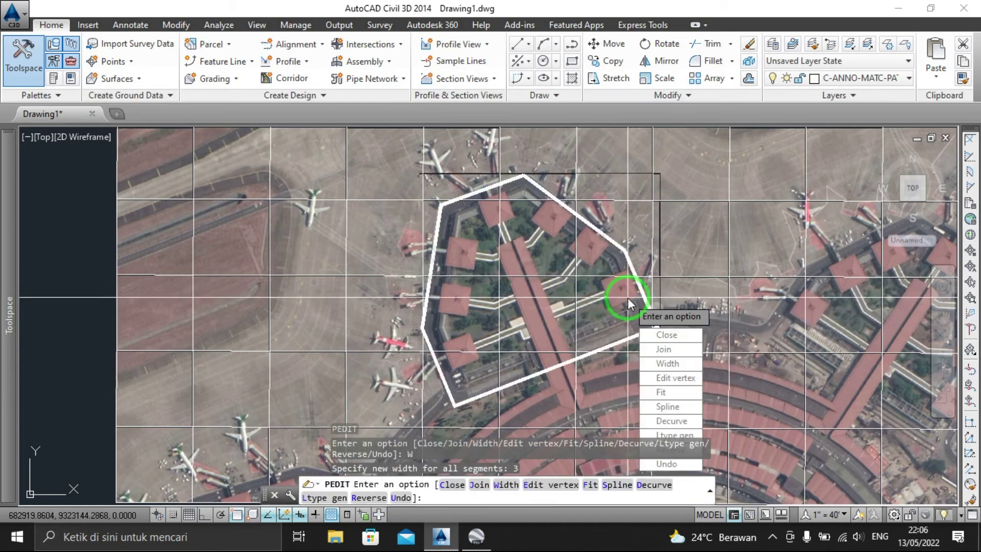
{"action": "key", "text": "Escape"}
Step: Centre the outlined terminal and rerun IRT to reopen the map import settings
{"action": "scroll", "coordinate": [665, 261], "scroll_direction": "down", "scroll_amount": 2}
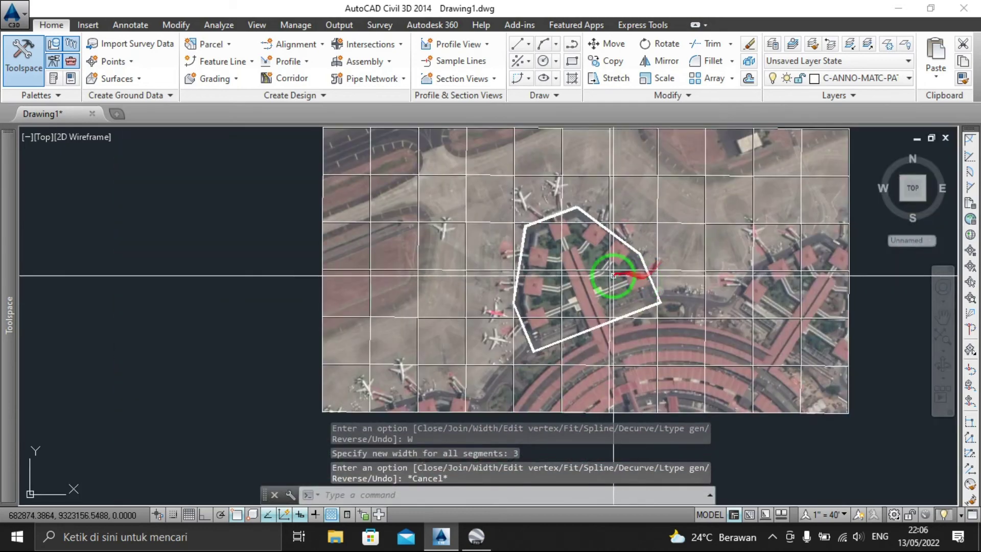
{"action": "scroll", "coordinate": [526, 241], "scroll_direction": "up", "scroll_amount": 2}
{"action": "scroll", "coordinate": [603, 235], "scroll_direction": "down", "scroll_amount": 2}
{"action": "scroll", "coordinate": [573, 256], "scroll_direction": "down", "scroll_amount": 3}
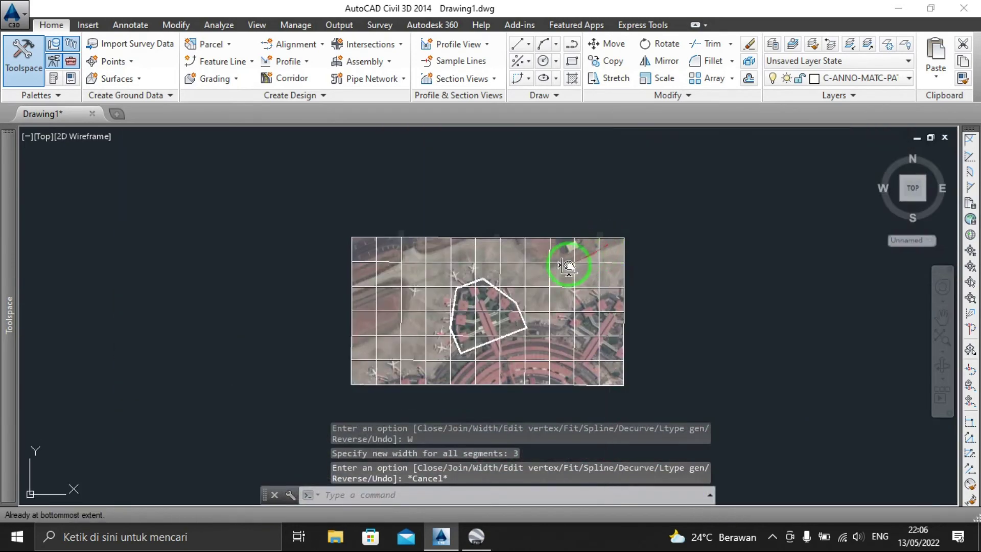
{"action": "scroll", "coordinate": [469, 306], "scroll_direction": "up", "scroll_amount": 4}
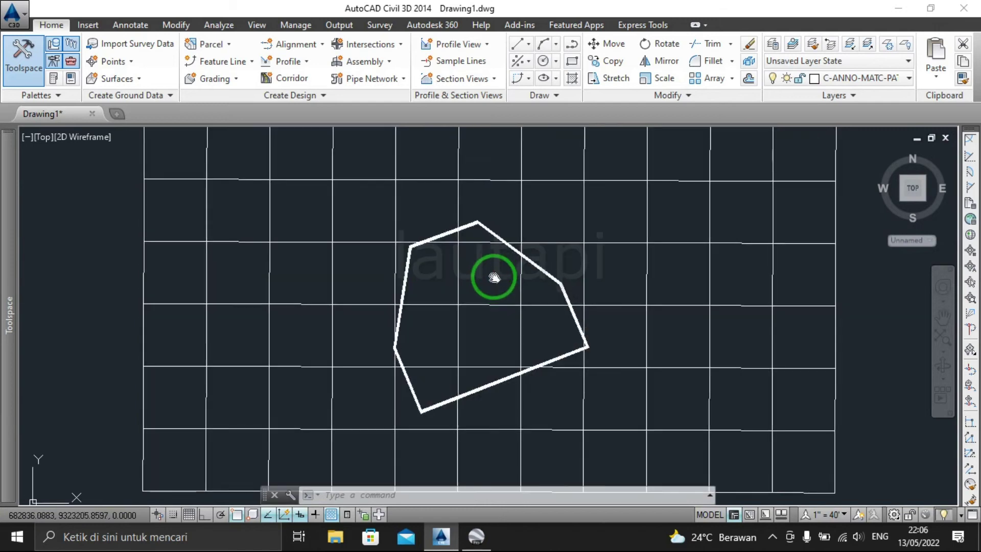
{"action": "middle_click_drag", "start_coordinate": [486, 267], "coordinate": [489, 291]}
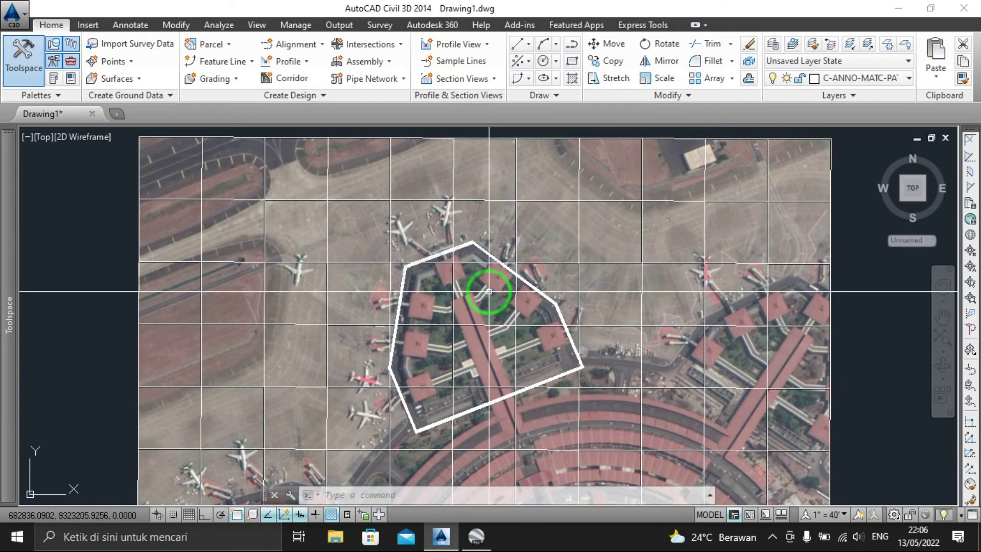
{"action": "type", "text": "irt"}
{"action": "key", "text": "Return"}
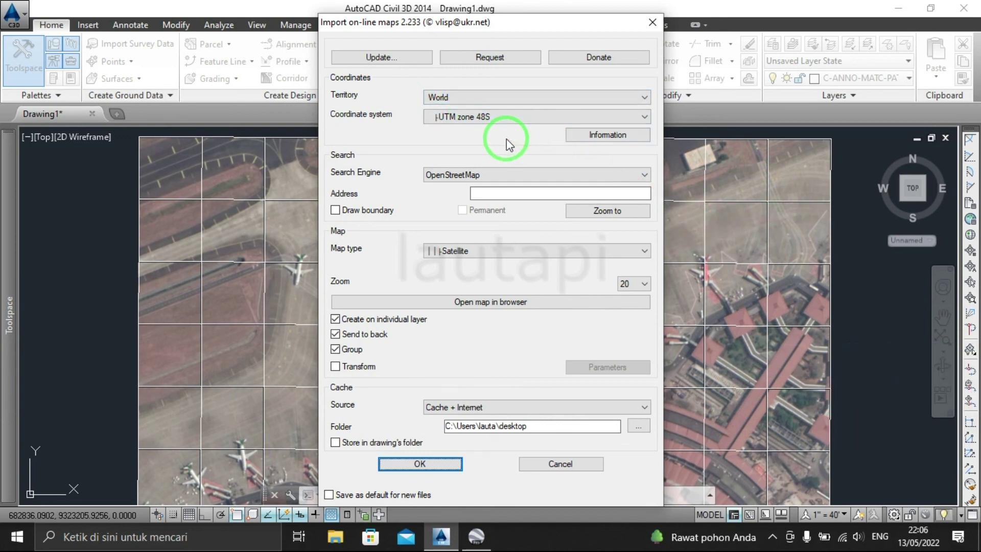
Step: Check for a map add-on update and open the version 3.030 download page
{"action": "left_click", "coordinate": [371, 60]}
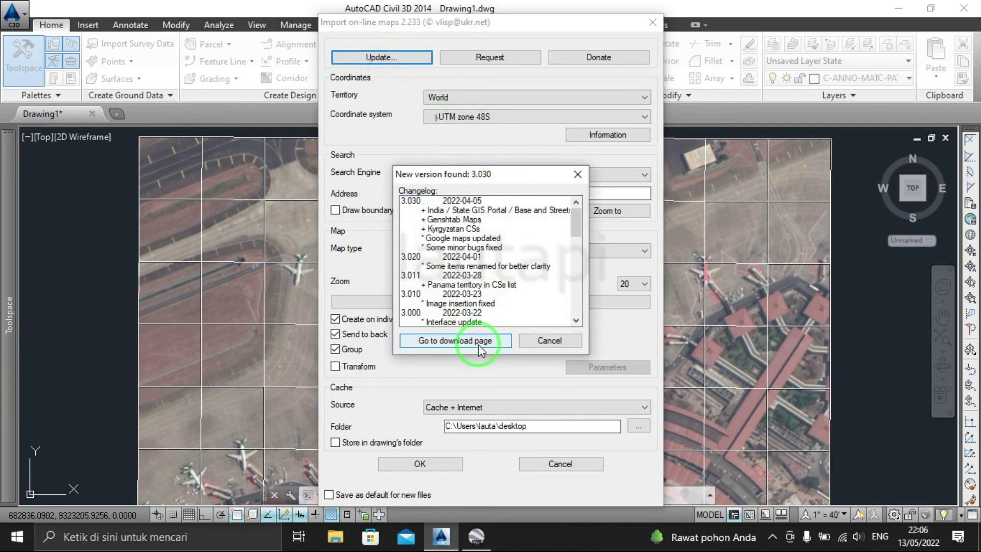
{"action": "left_click", "coordinate": [479, 346]}
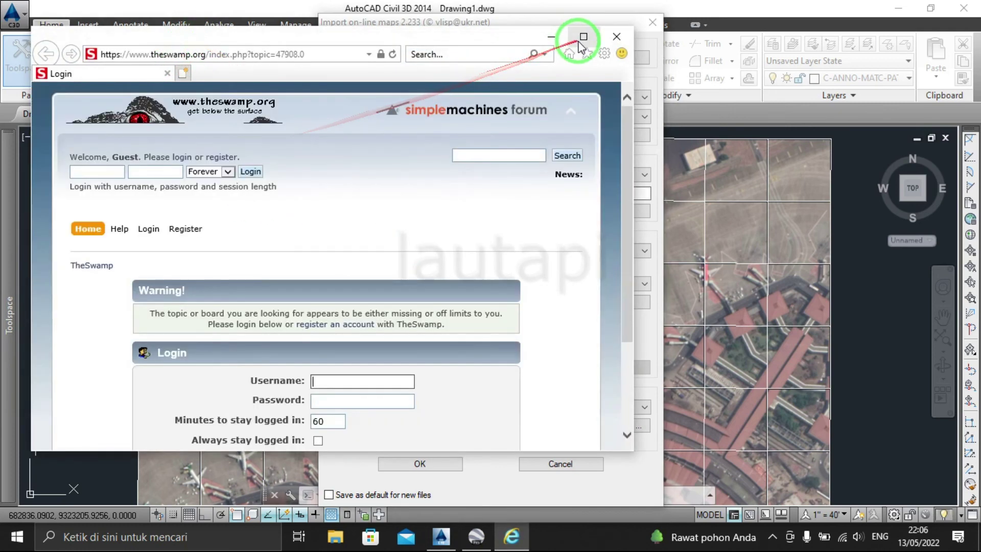
Step: Look over the theswamp.org login page and close the browser
{"action": "scroll", "coordinate": [408, 210], "scroll_direction": "down", "scroll_amount": 1}
{"action": "scroll", "coordinate": [299, 216], "scroll_direction": "up", "scroll_amount": 1}
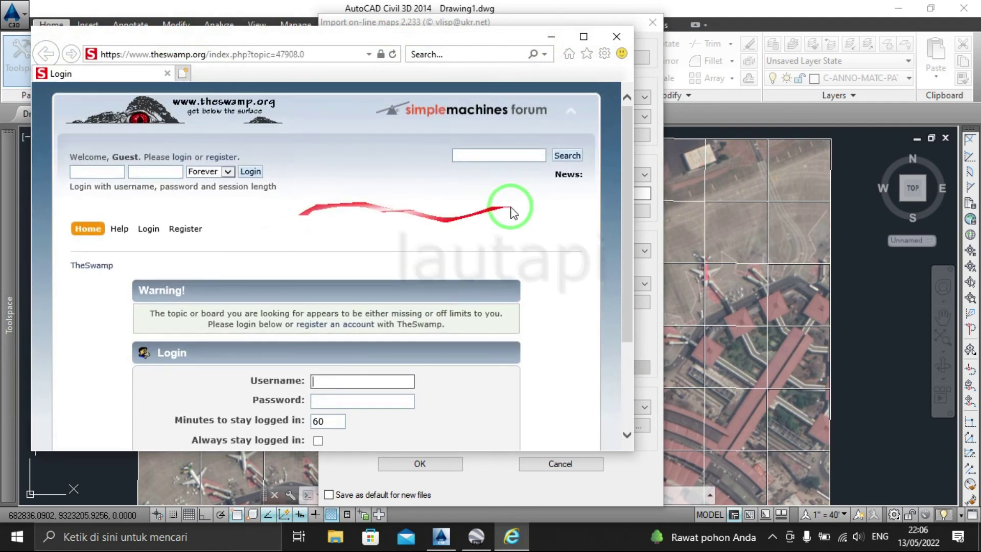
{"action": "left_click", "coordinate": [305, 383]}
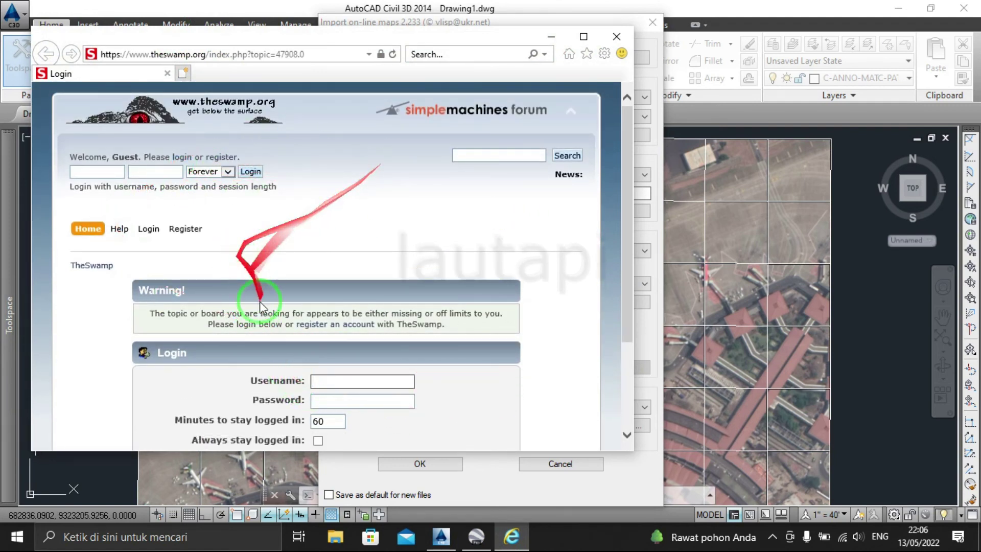
{"action": "scroll", "coordinate": [348, 340], "scroll_direction": "down", "scroll_amount": 1}
{"action": "scroll", "coordinate": [352, 340], "scroll_direction": "down", "scroll_amount": 2}
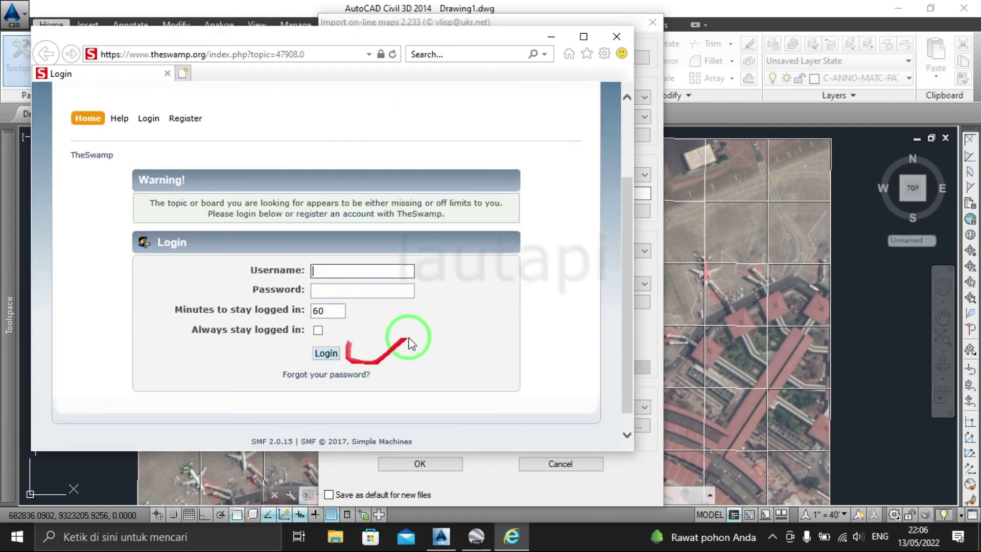
{"action": "left_click", "coordinate": [616, 37]}
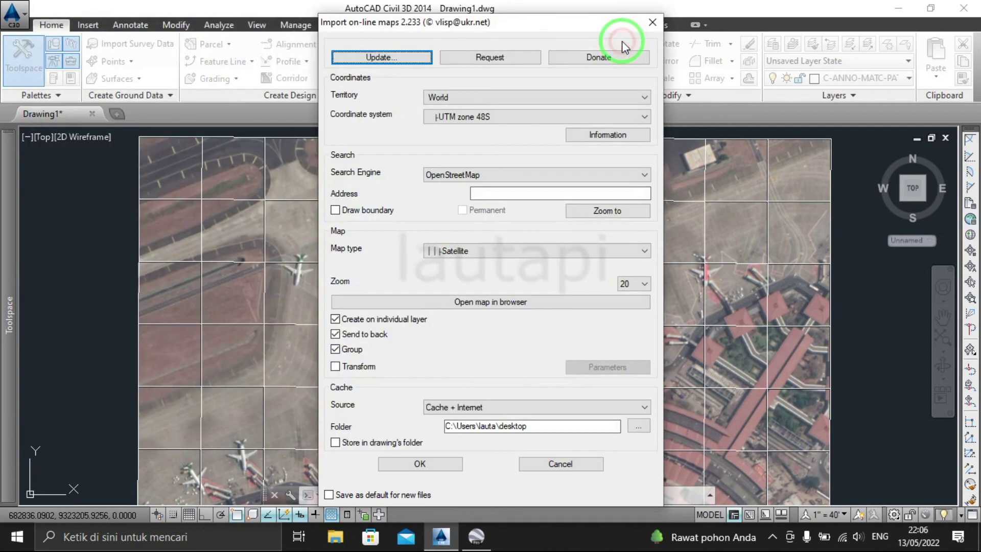
Step: Close Import on-line maps and frame the thick white terminal outline over the tiles
{"action": "left_click", "coordinate": [650, 28]}
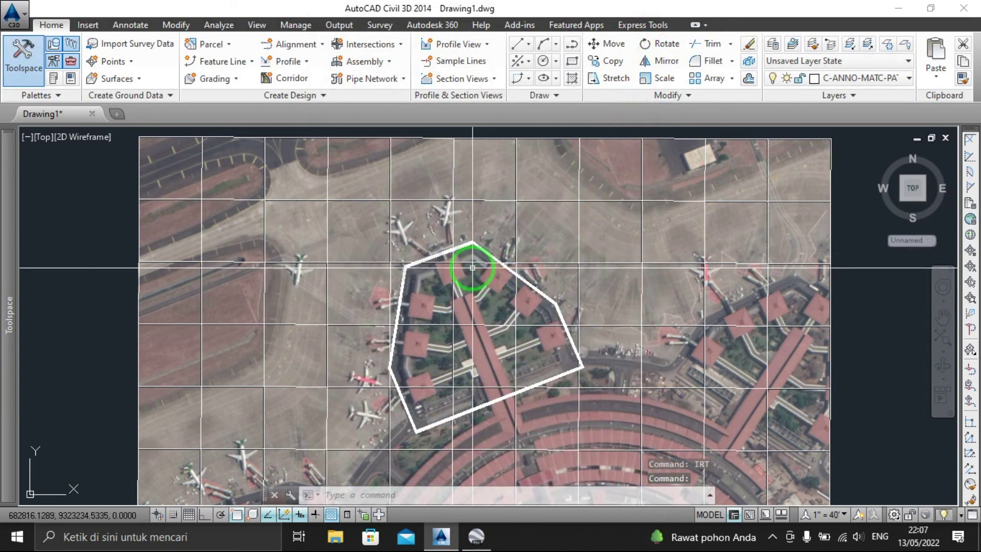
{"action": "scroll", "coordinate": [472, 267], "scroll_direction": "down", "scroll_amount": 2}
{"action": "scroll", "coordinate": [472, 267], "scroll_direction": "up", "scroll_amount": 2}
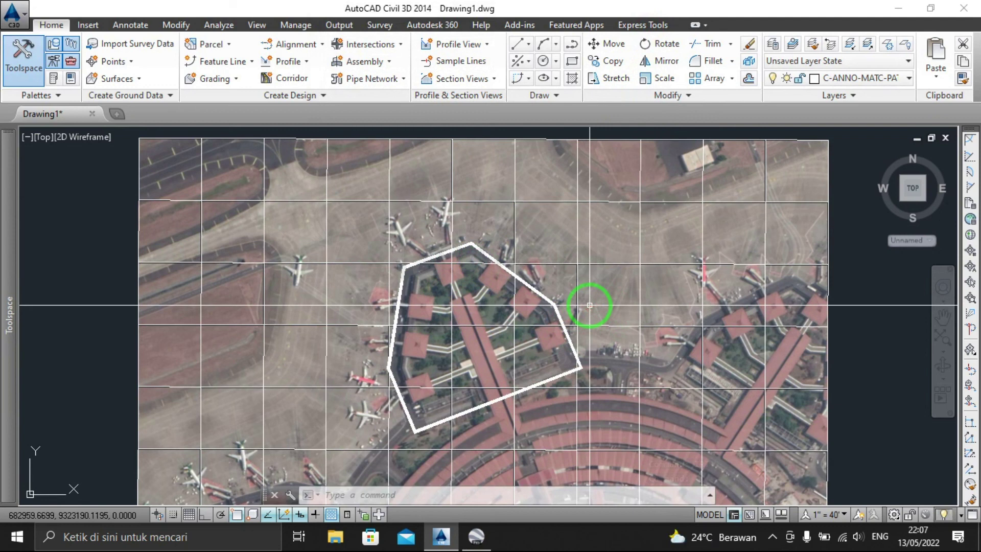
{"action": "scroll", "coordinate": [590, 305], "scroll_direction": "down", "scroll_amount": 2}
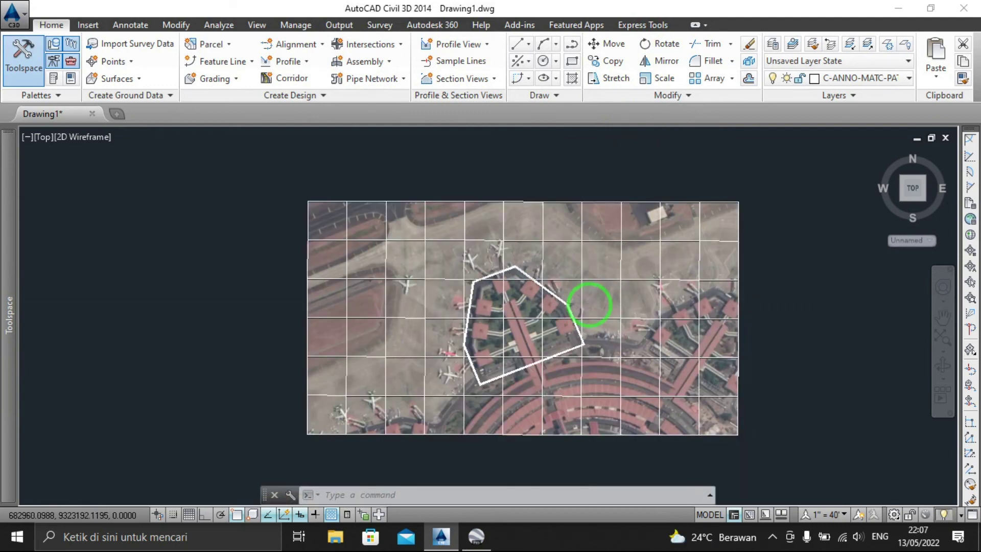
{"action": "scroll", "coordinate": [590, 305], "scroll_direction": "up", "scroll_amount": 2}
{"action": "mouse_move", "coordinate": [606, 324]}
{"action": "middle_mouse_down"}
{"action": "mouse_move", "coordinate": [569, 289]}
{"action": "mouse_move", "coordinate": [593, 285]}
{"action": "middle_mouse_up"}
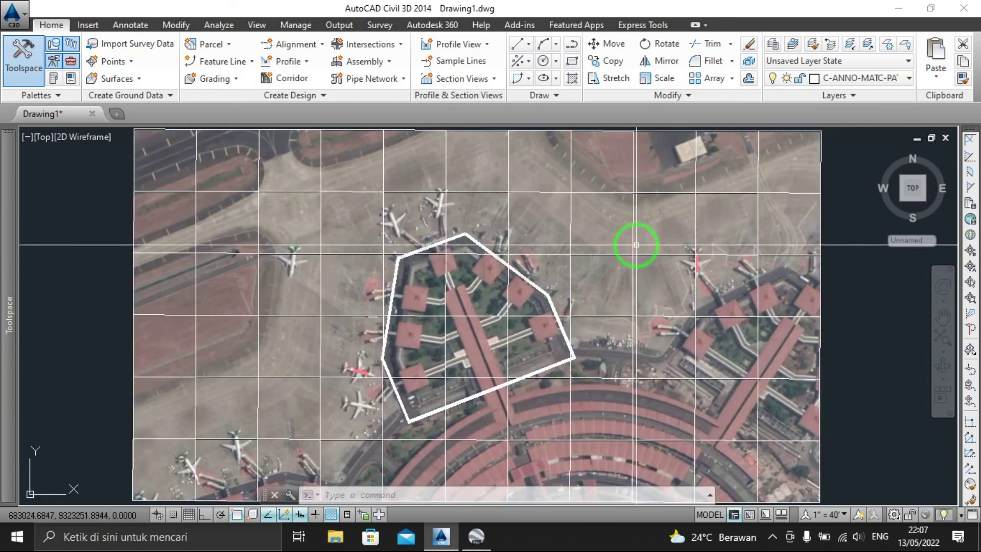